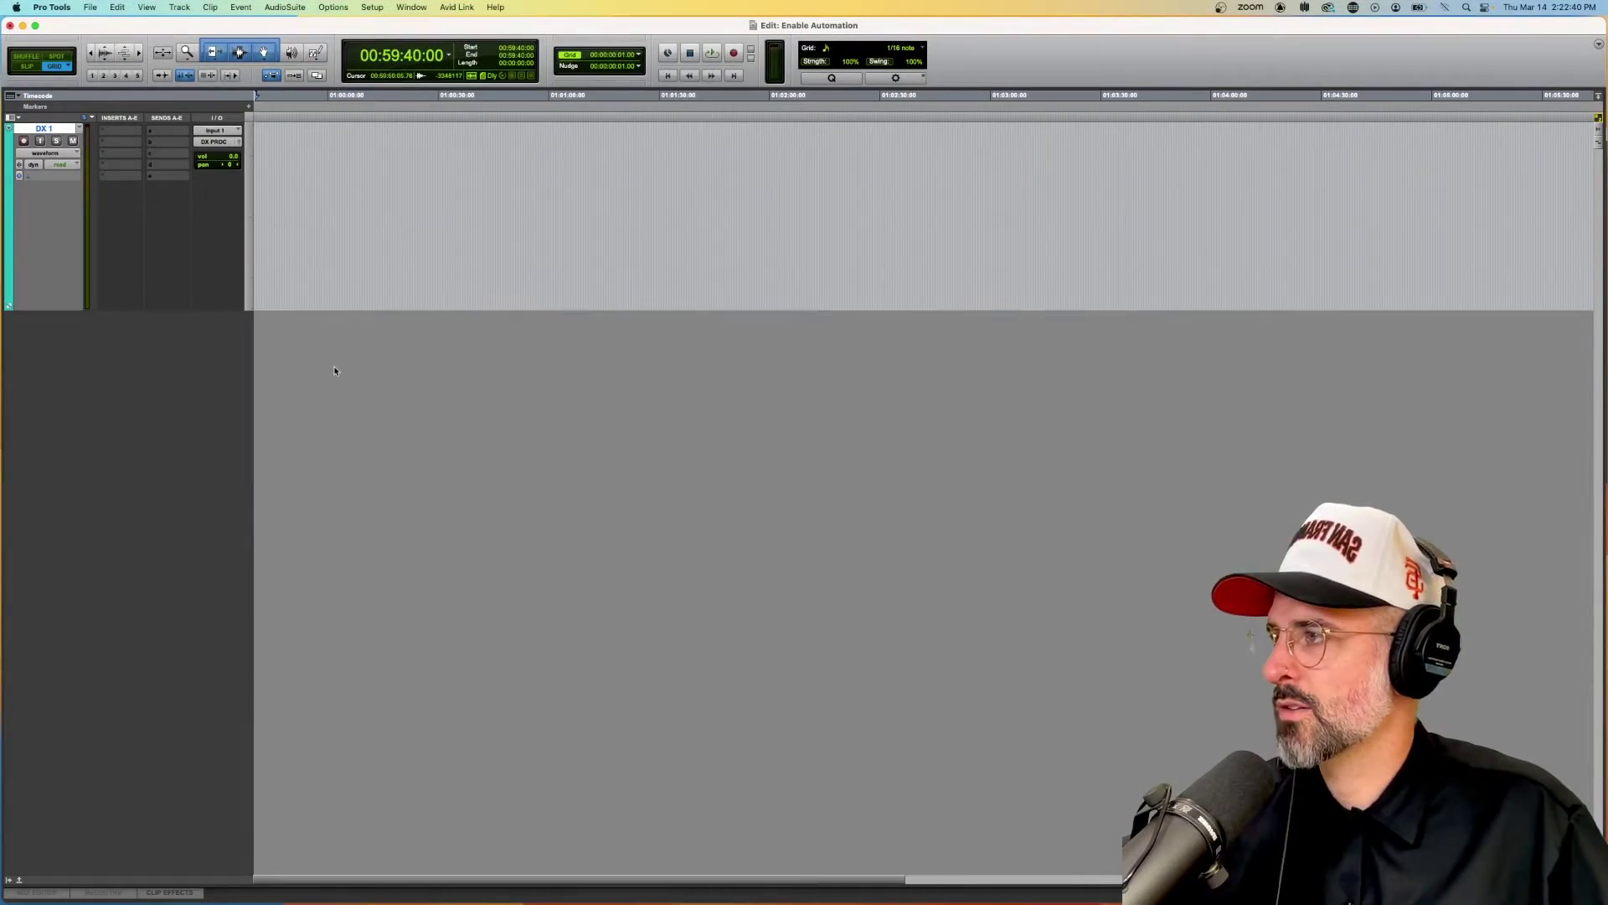
Insert the EQ3 7-Band on DX 1's first insert slot, opening its plug-in window
{"action": "left_click", "coordinate": [122, 130]}
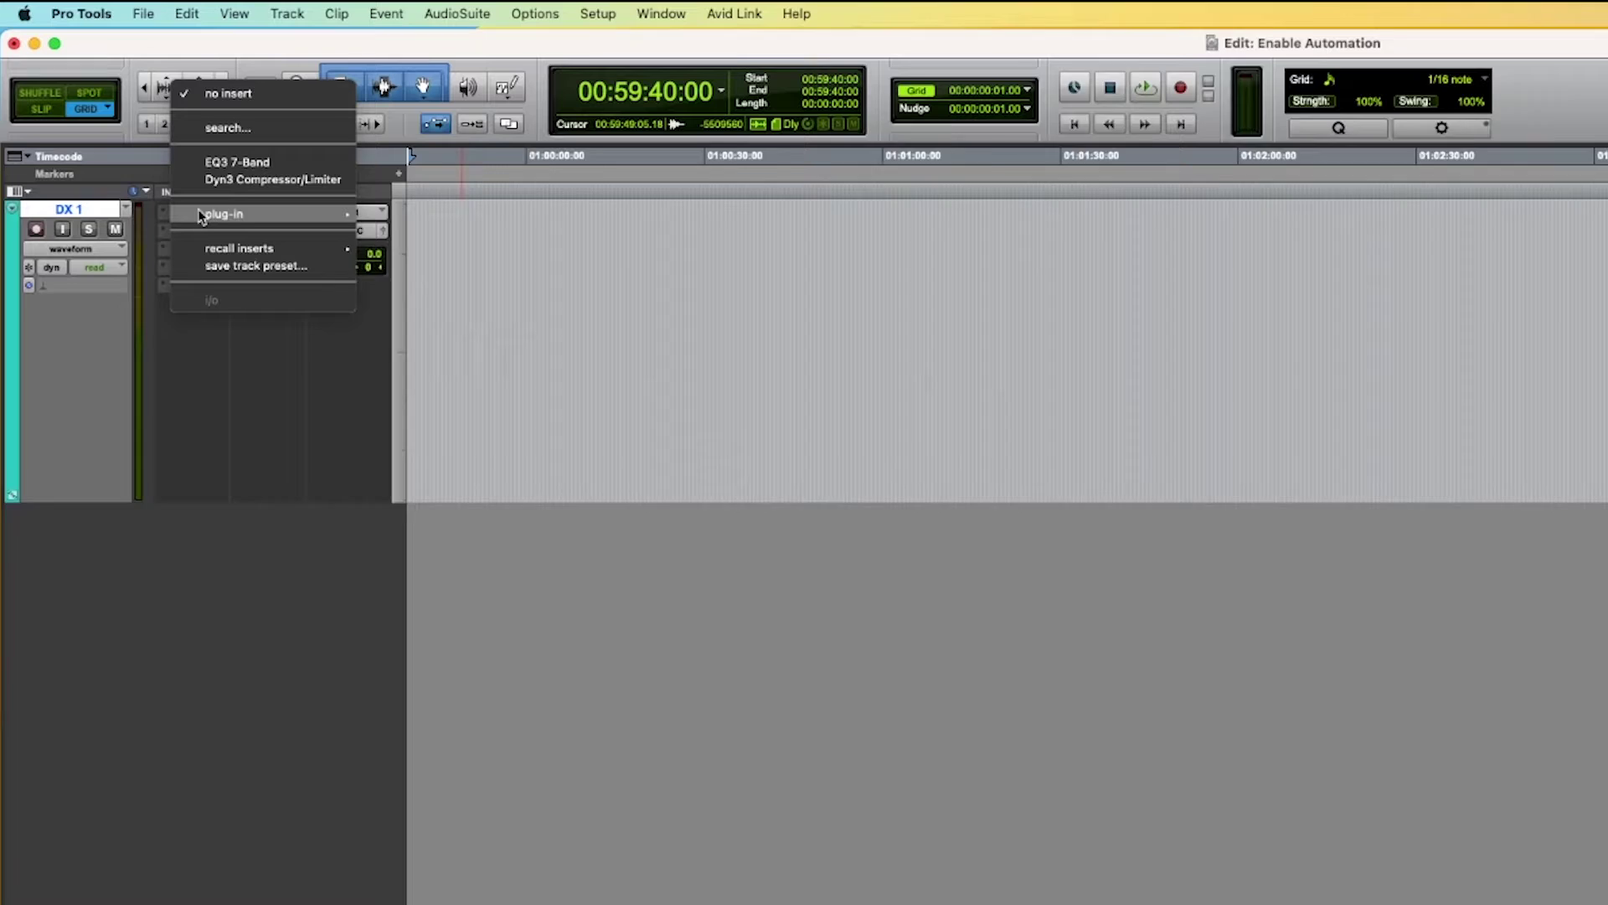
{"action": "mouse_move", "coordinate": [205, 215]}
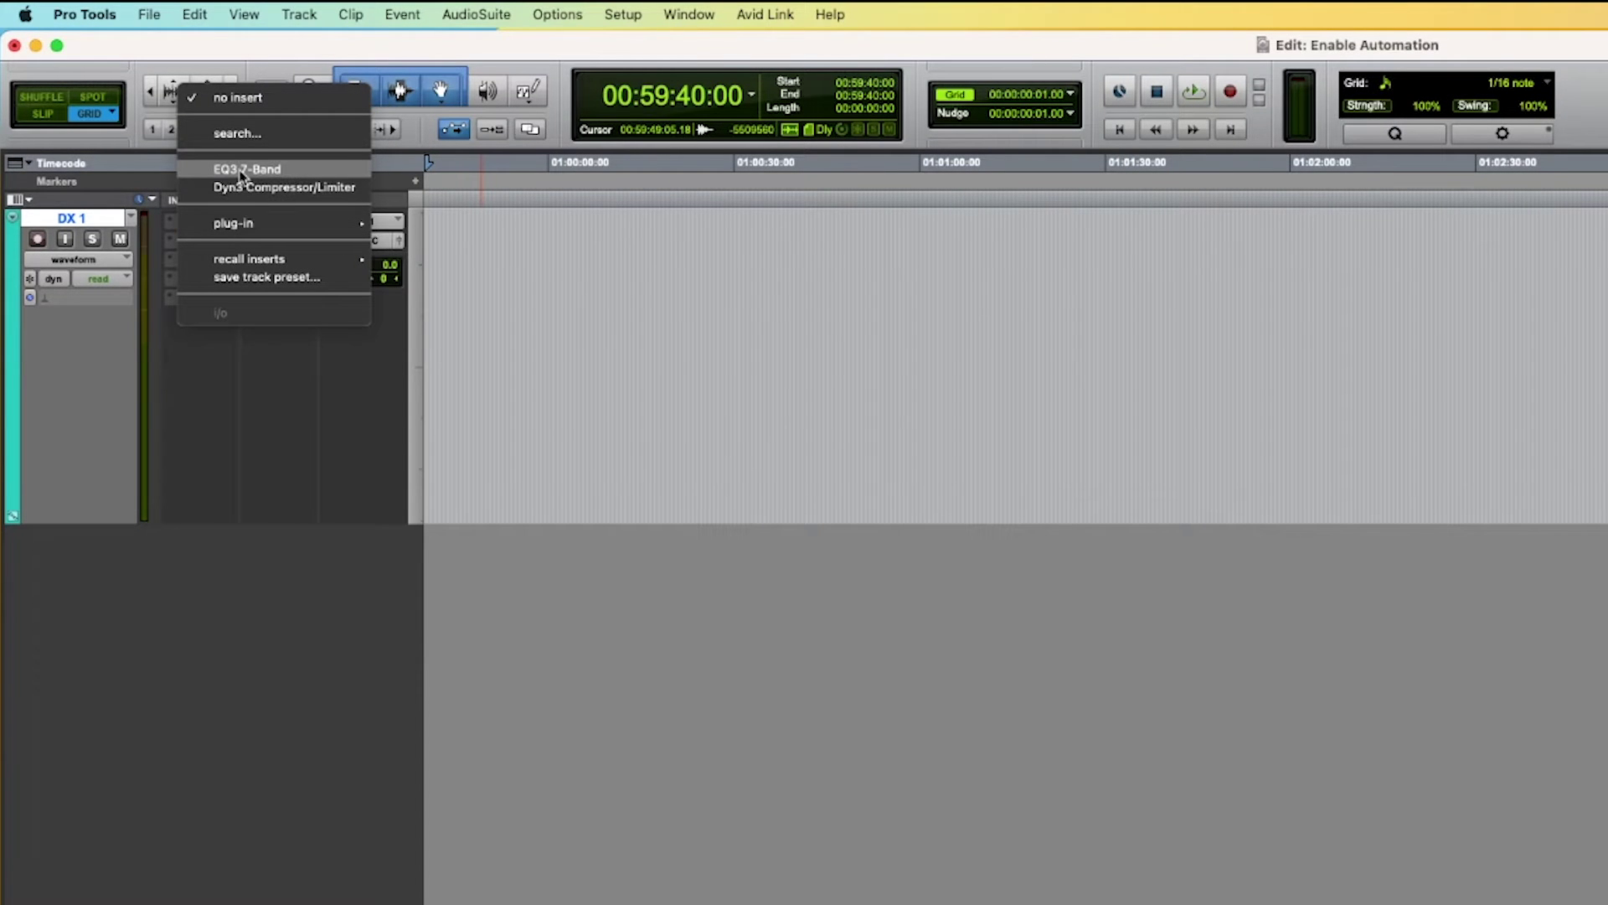
{"action": "left_click", "coordinate": [240, 171]}
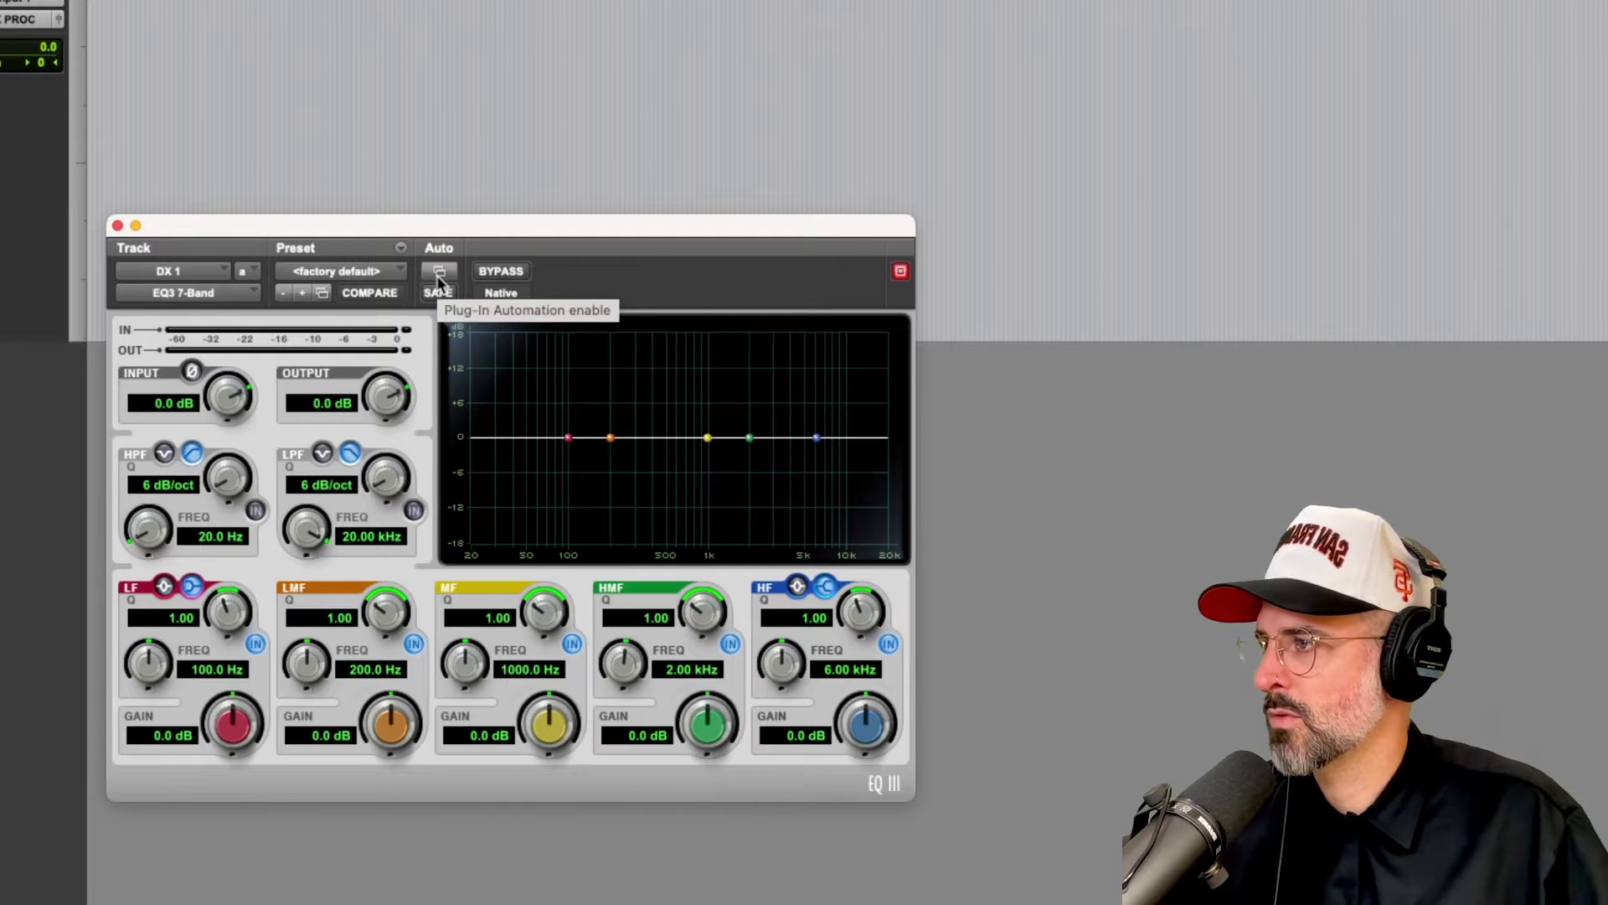
Open the EQ3 7-Band's Plug-In Automation dialog and select Master Bypass in the parameter list
{"action": "left_click", "coordinate": [438, 276]}
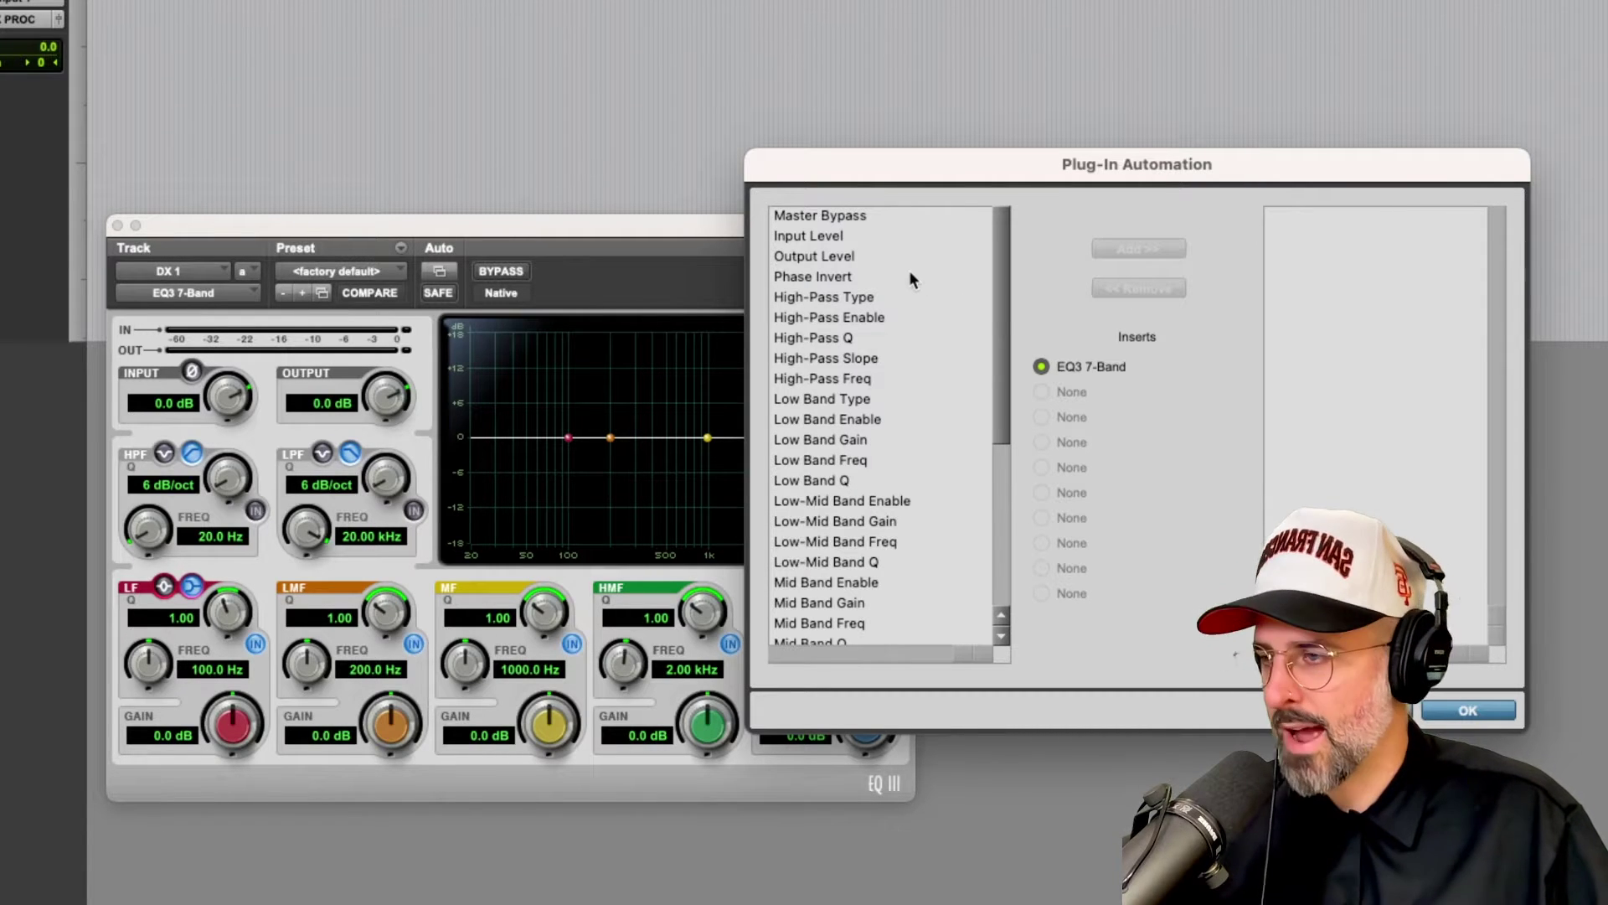
{"action": "left_click", "coordinate": [877, 219]}
{"action": "left_click", "coordinate": [861, 235]}
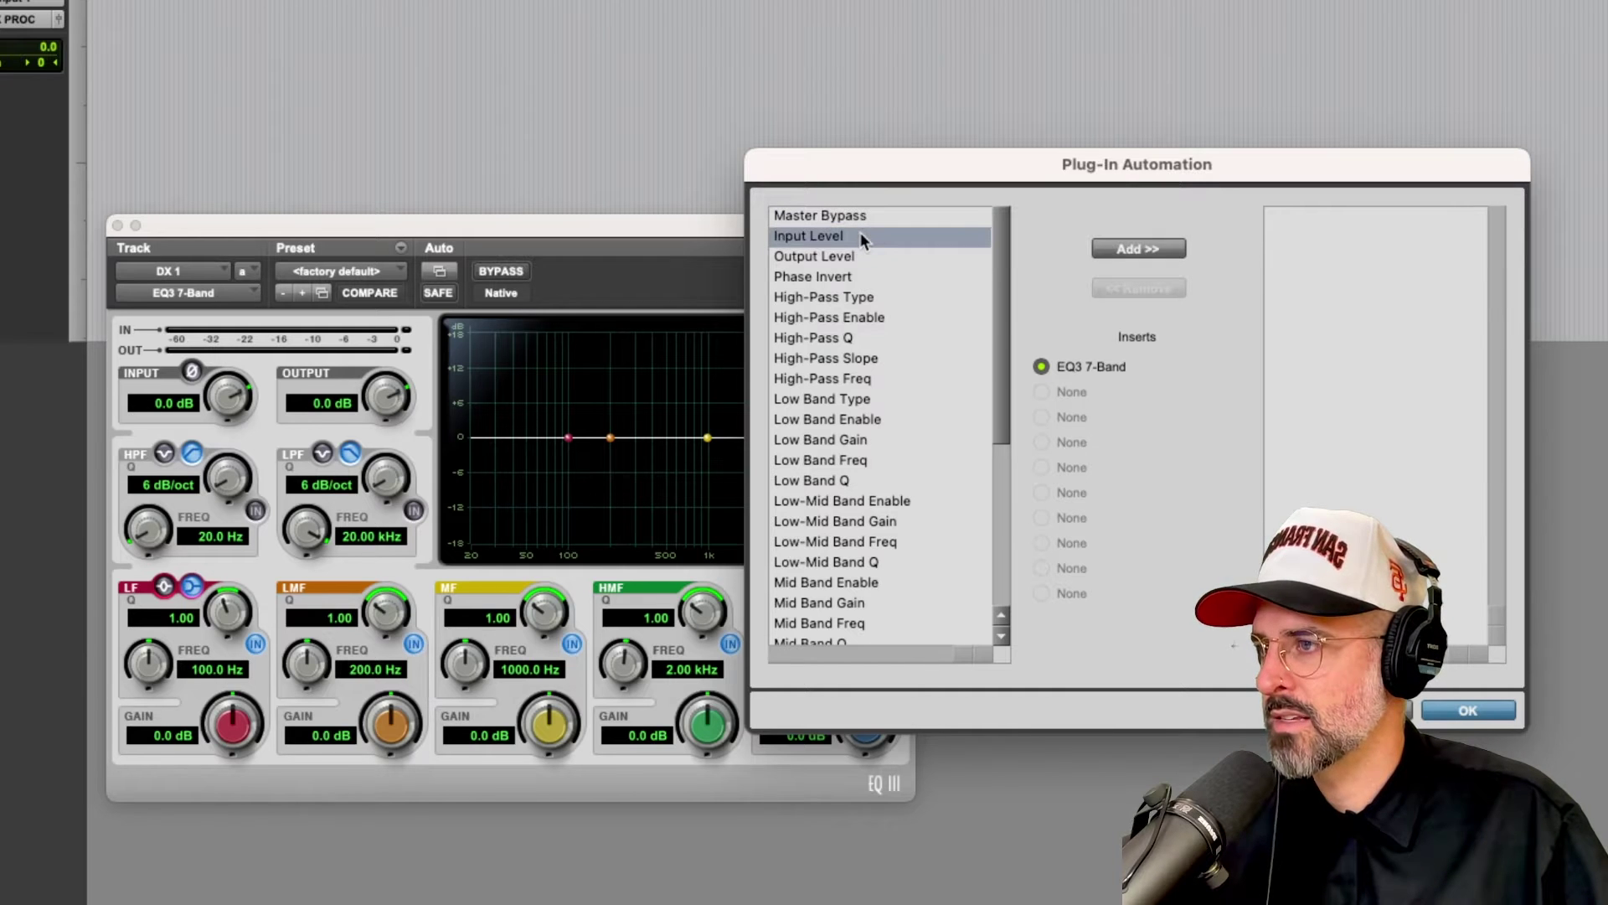
{"action": "left_click", "coordinate": [868, 254]}
{"action": "left_click", "coordinate": [867, 274]}
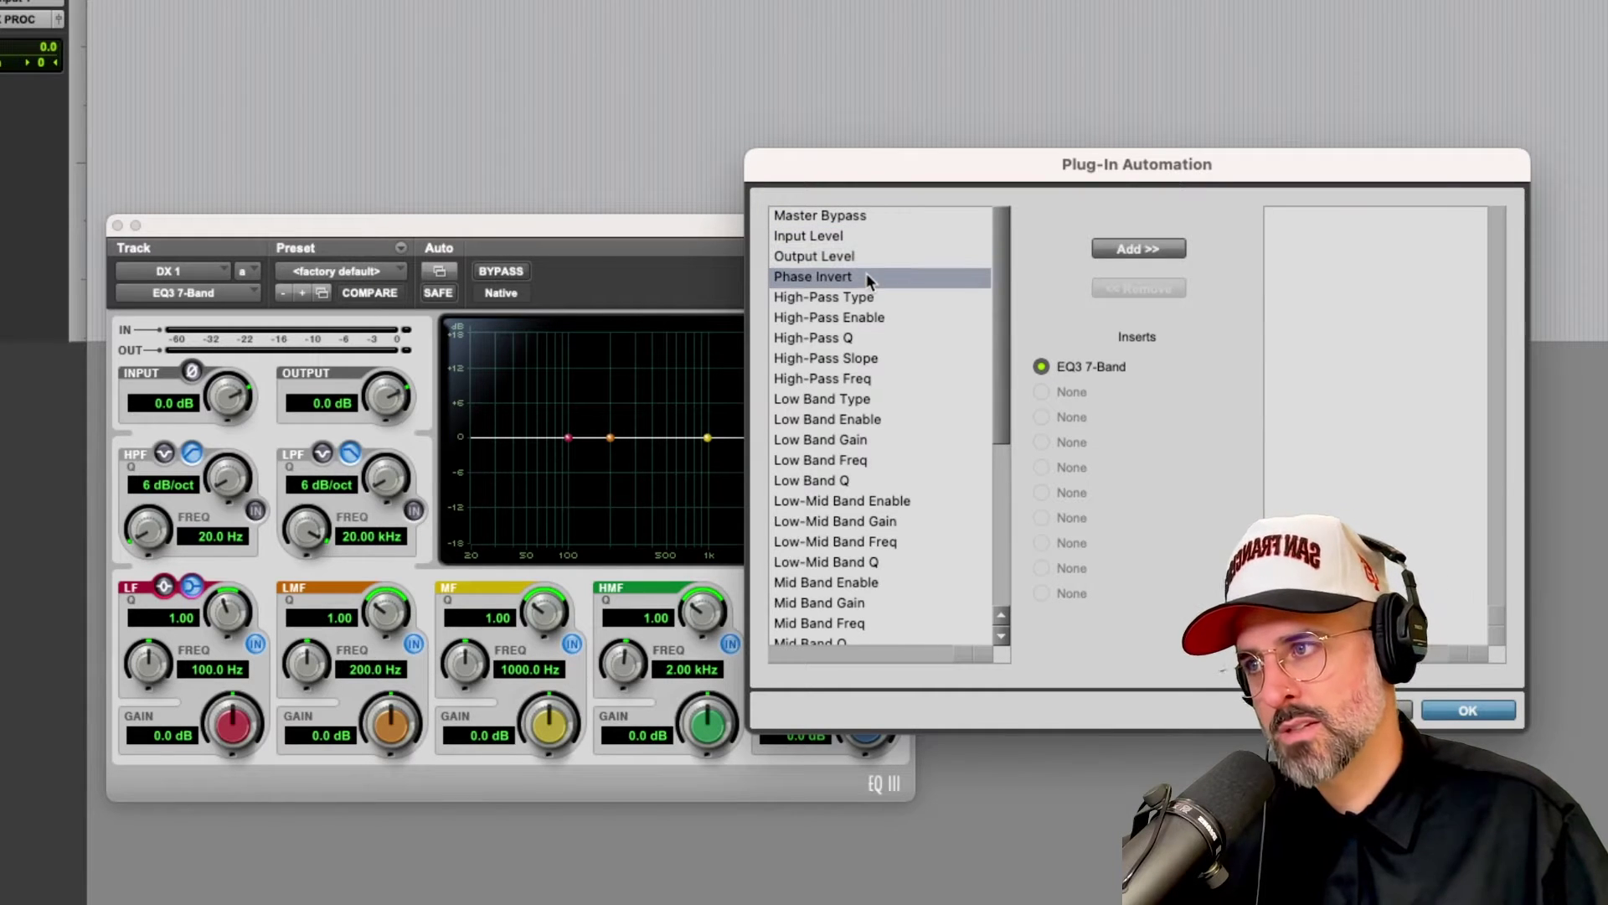
{"action": "left_click", "coordinate": [878, 299]}
{"action": "left_click", "coordinate": [886, 317]}
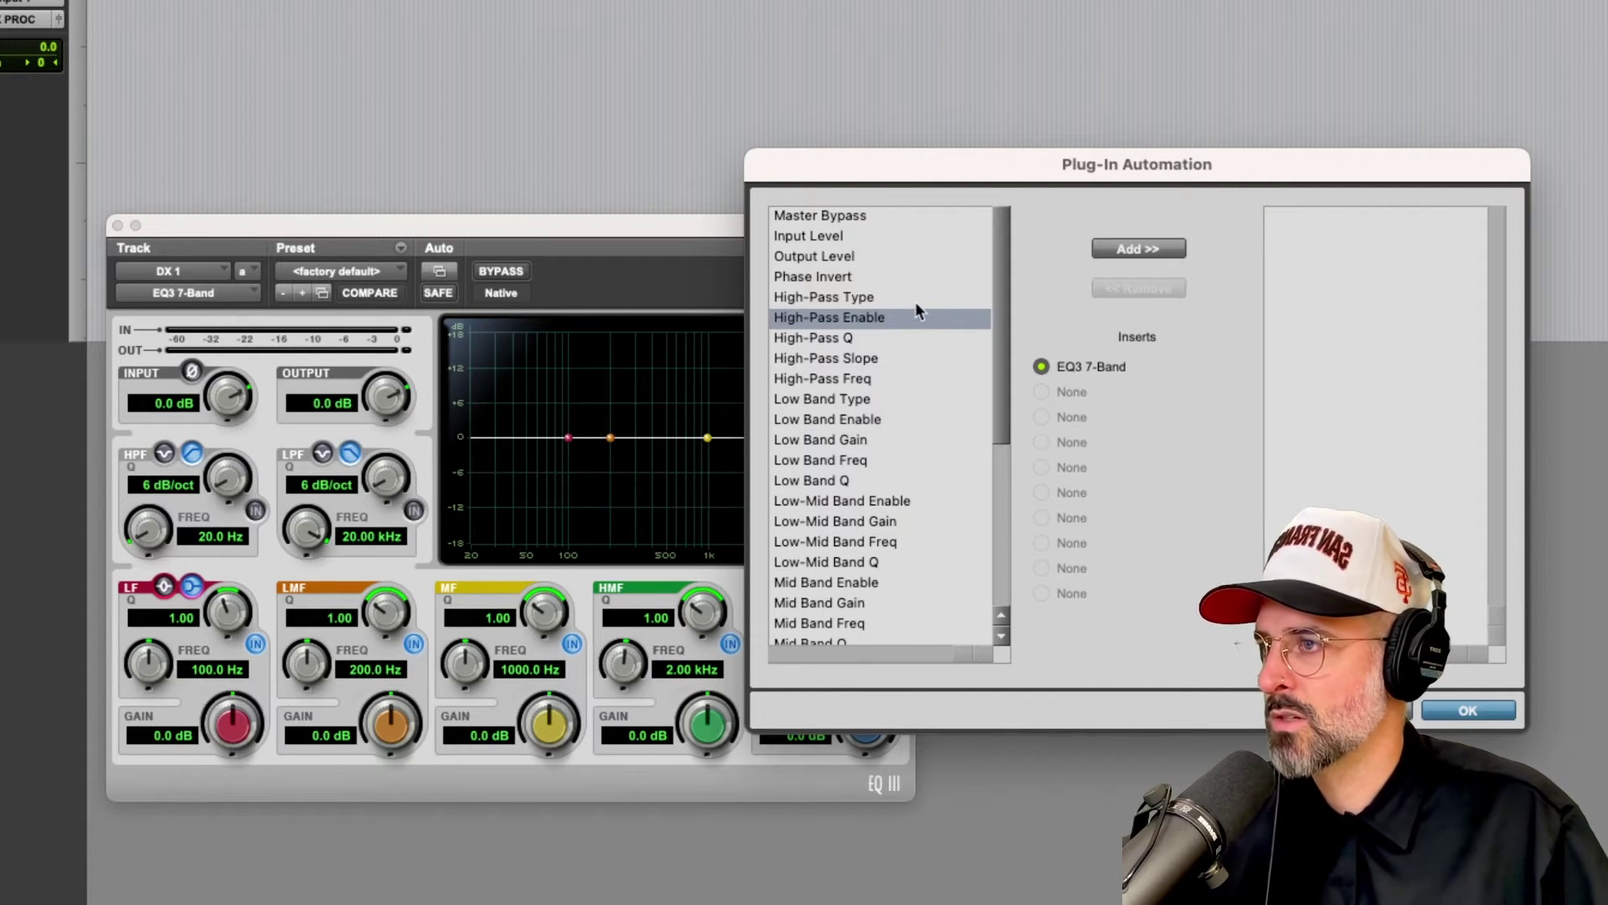
{"action": "left_click", "coordinate": [836, 216]}
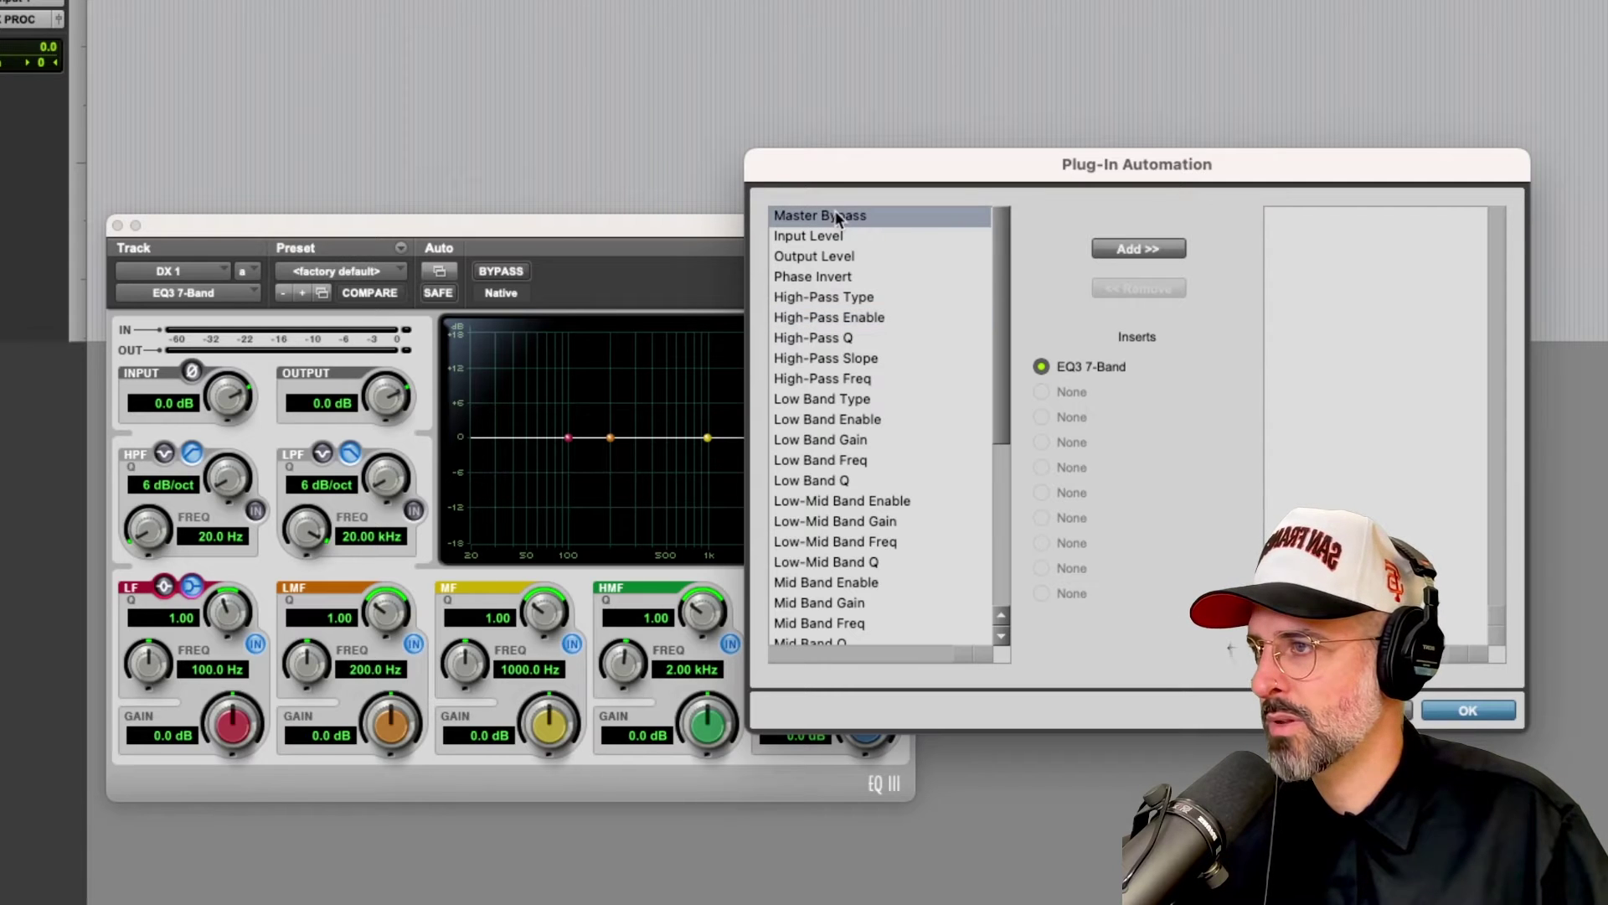
Add Master Bypass and Input Level to the EQ's automation-enabled parameters
{"action": "left_click", "coordinate": [1129, 251]}
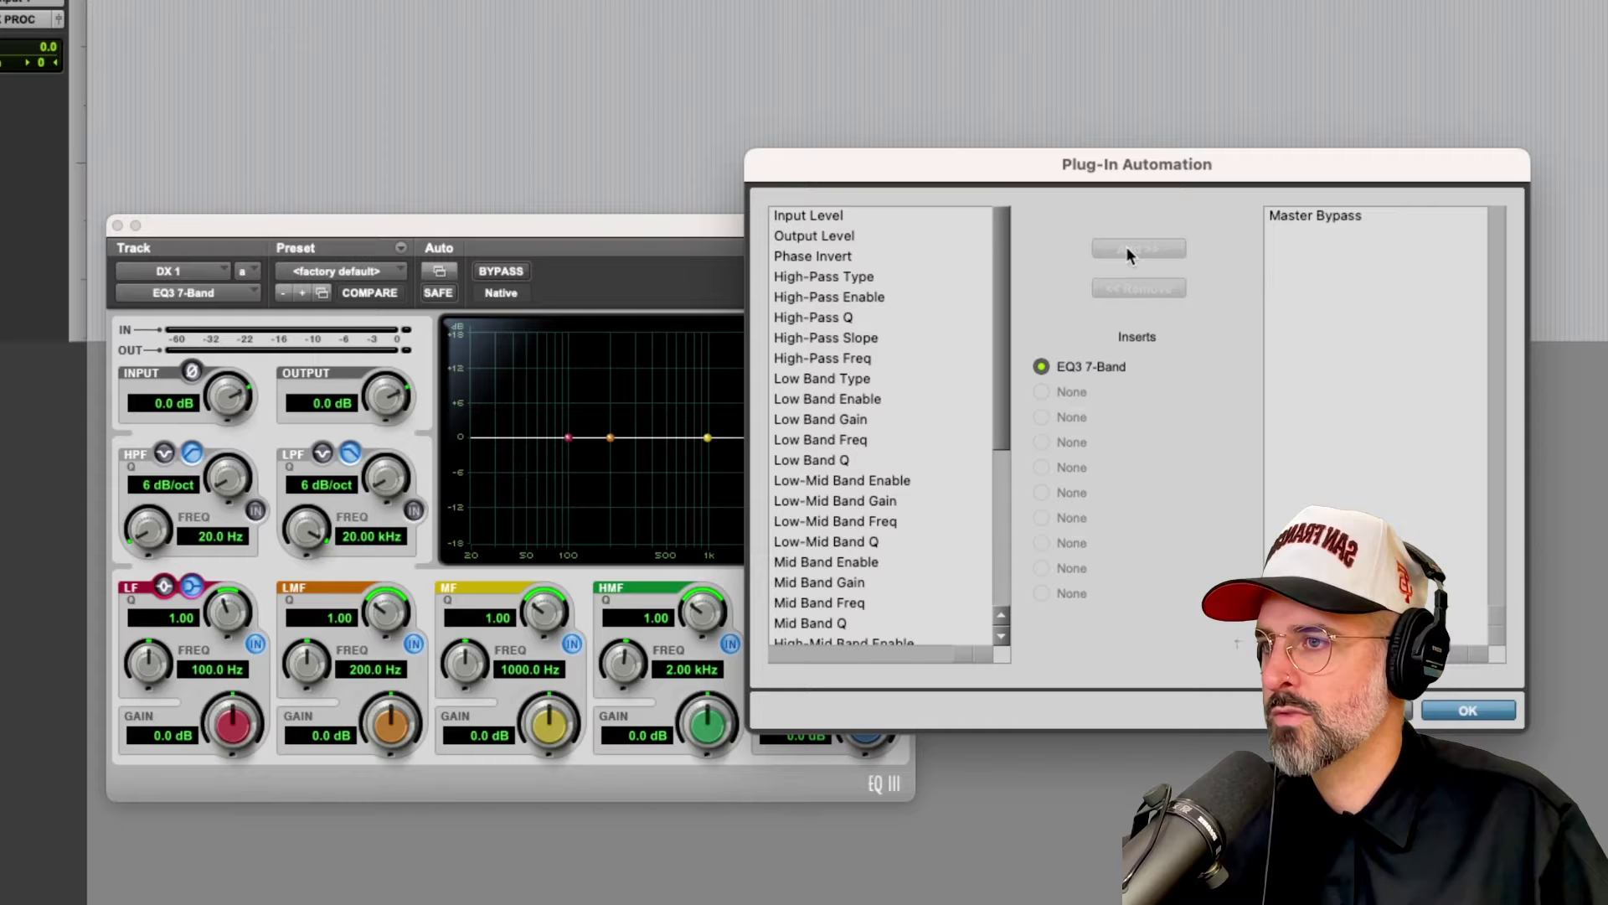
{"action": "left_click", "coordinate": [847, 214]}
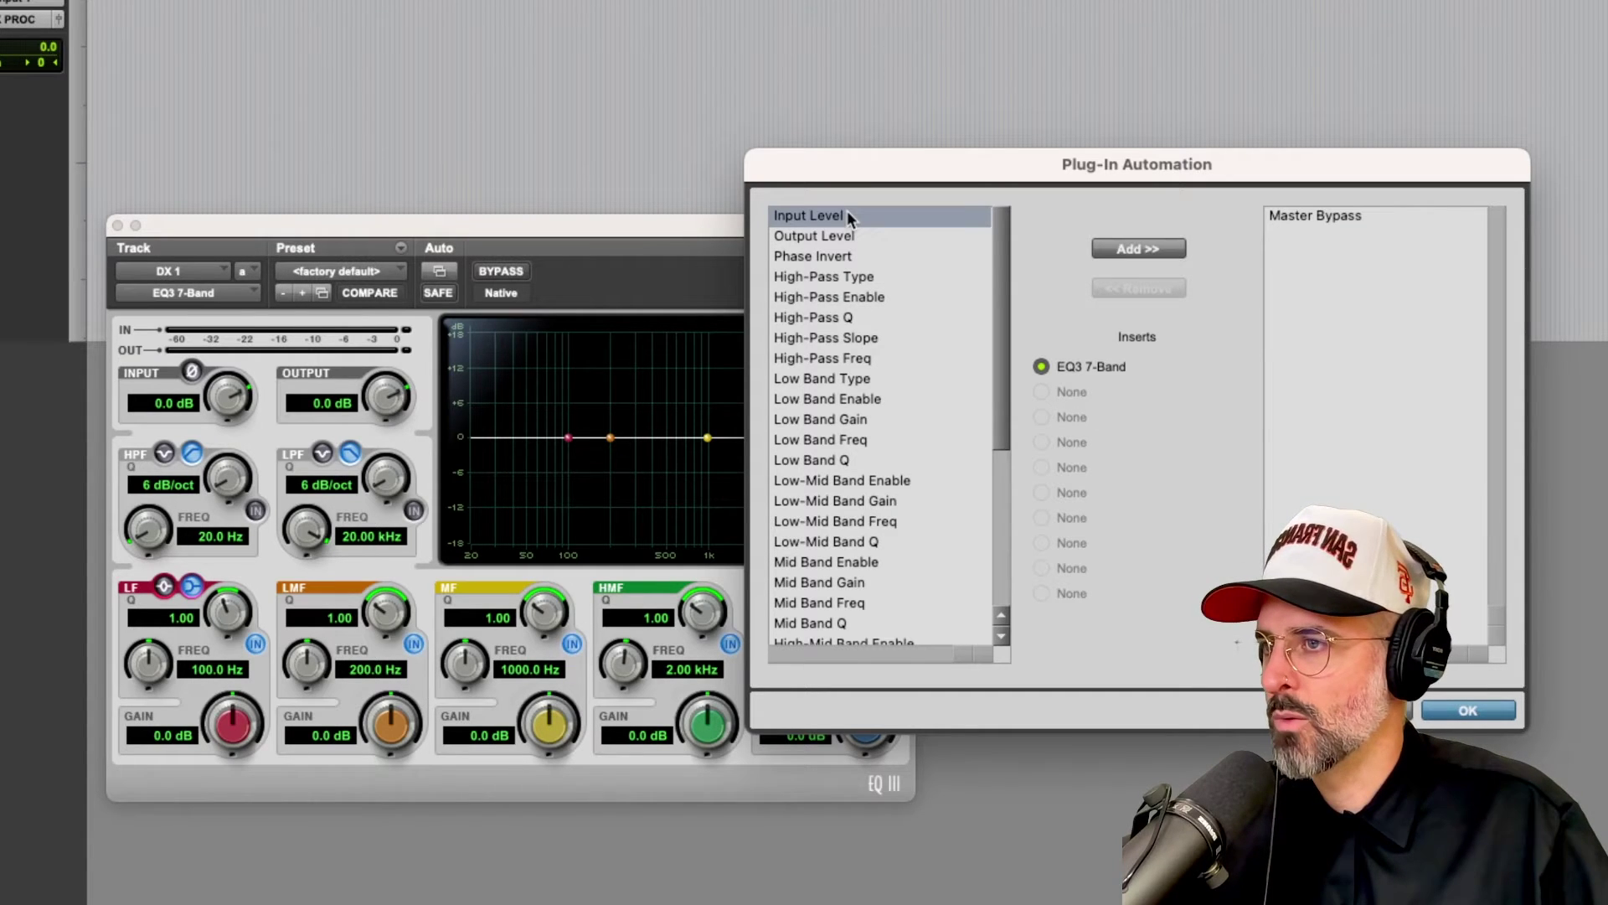
{"action": "left_click", "coordinate": [1141, 249]}
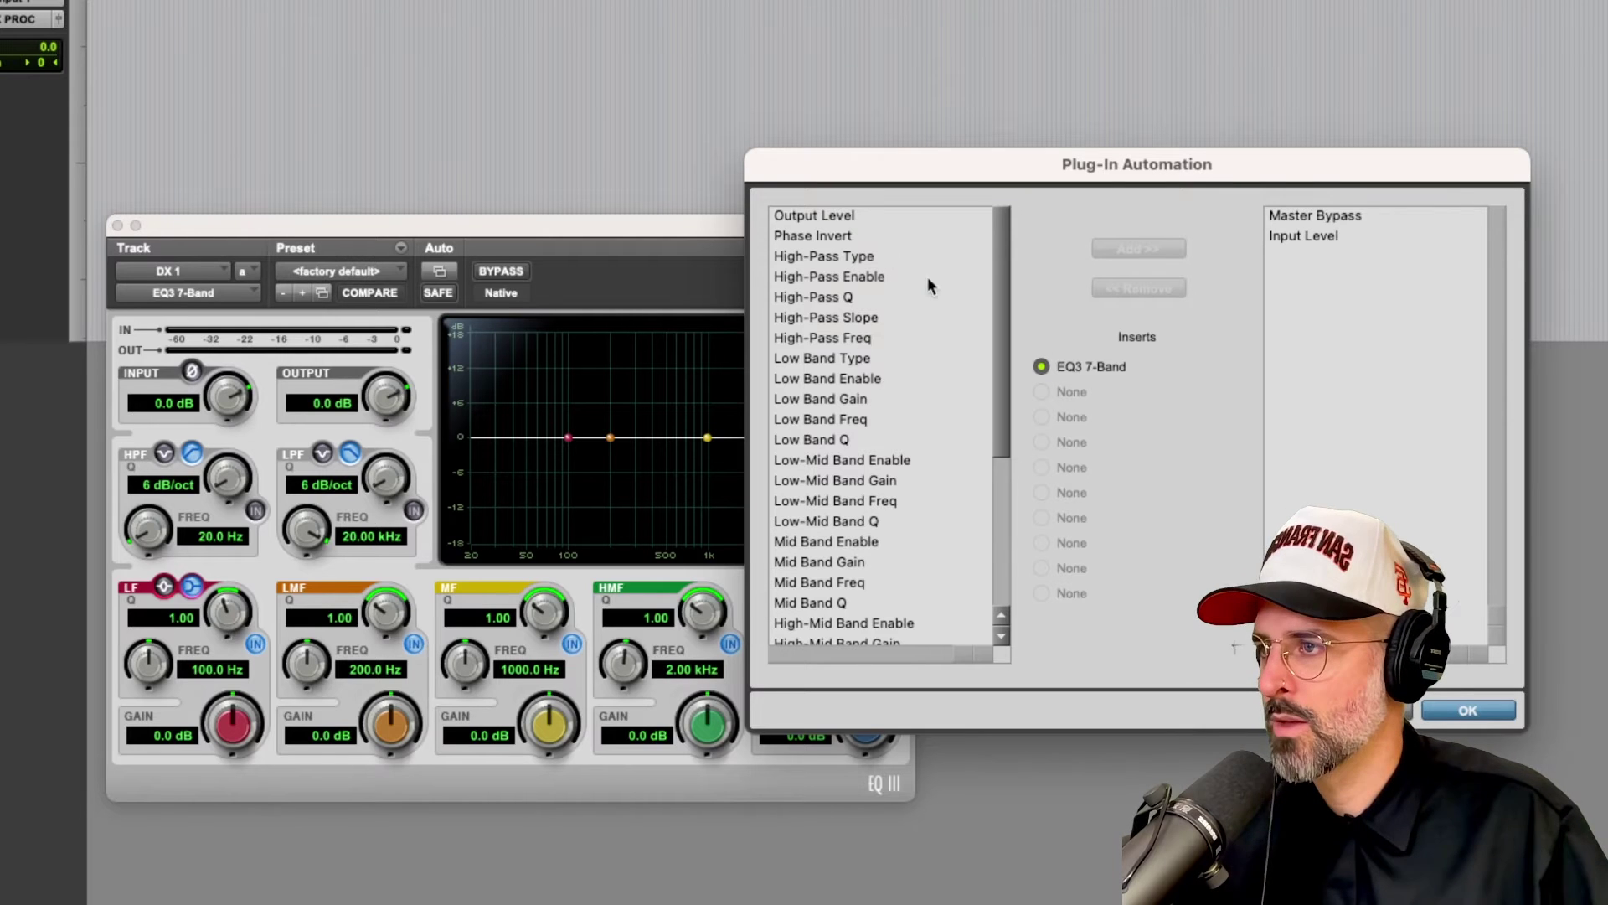
Select all remaining EQ parameters with Cmd+A, add them to automation, and confirm with OK
{"action": "left_click", "coordinate": [854, 216]}
{"action": "scroll", "coordinate": [877, 326], "scroll_direction": "down", "scroll_amount": 5}
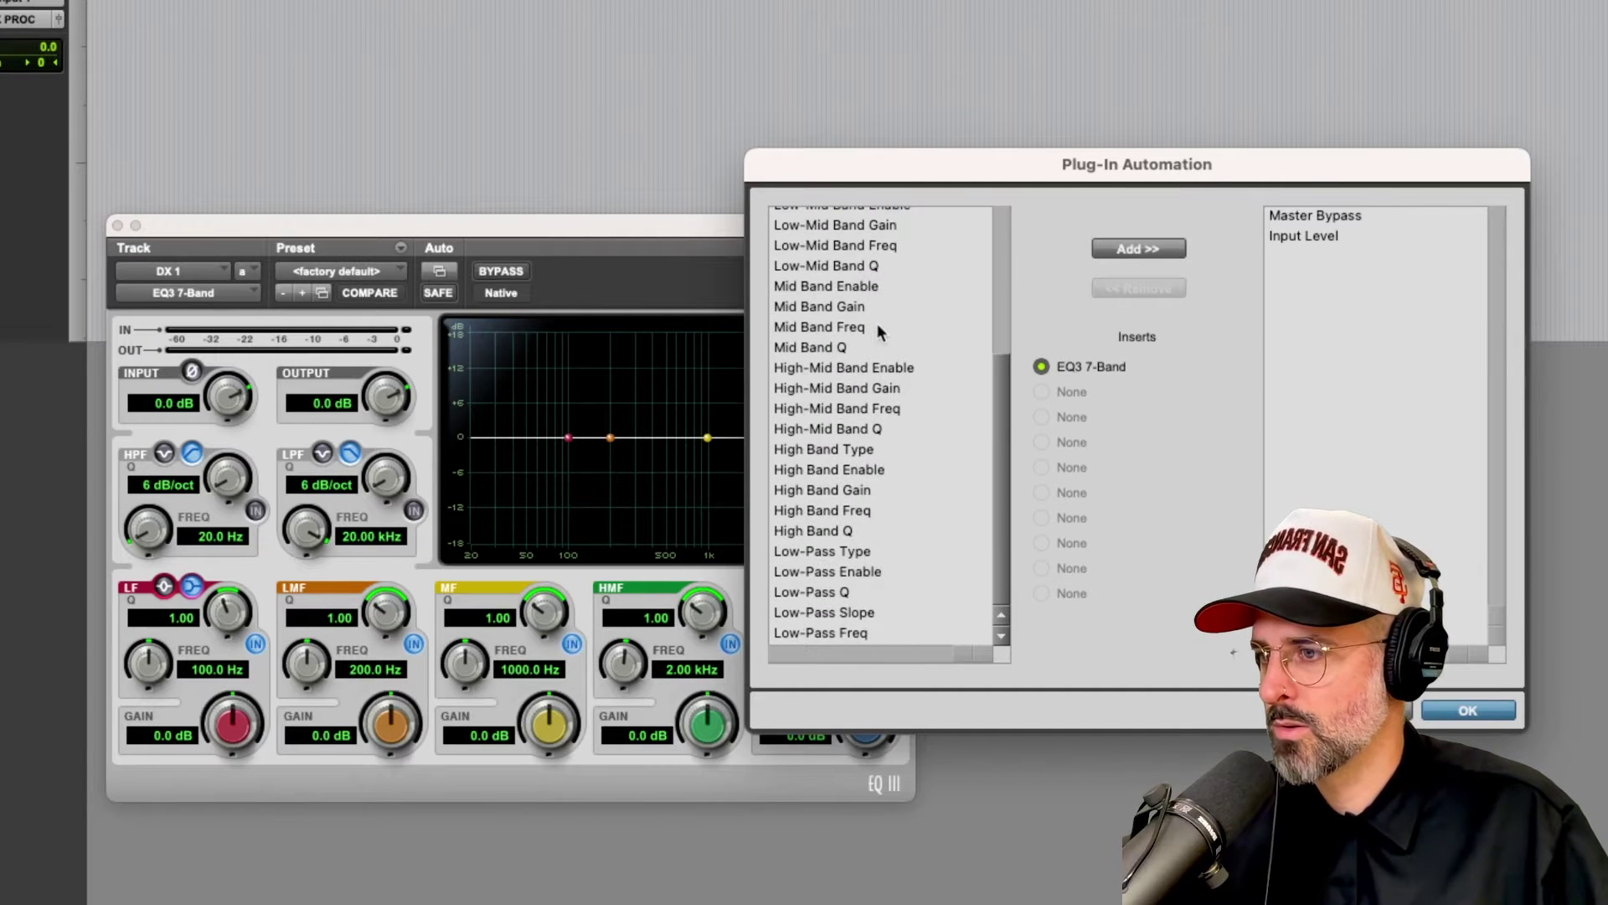
{"action": "key", "text": "super+a"}
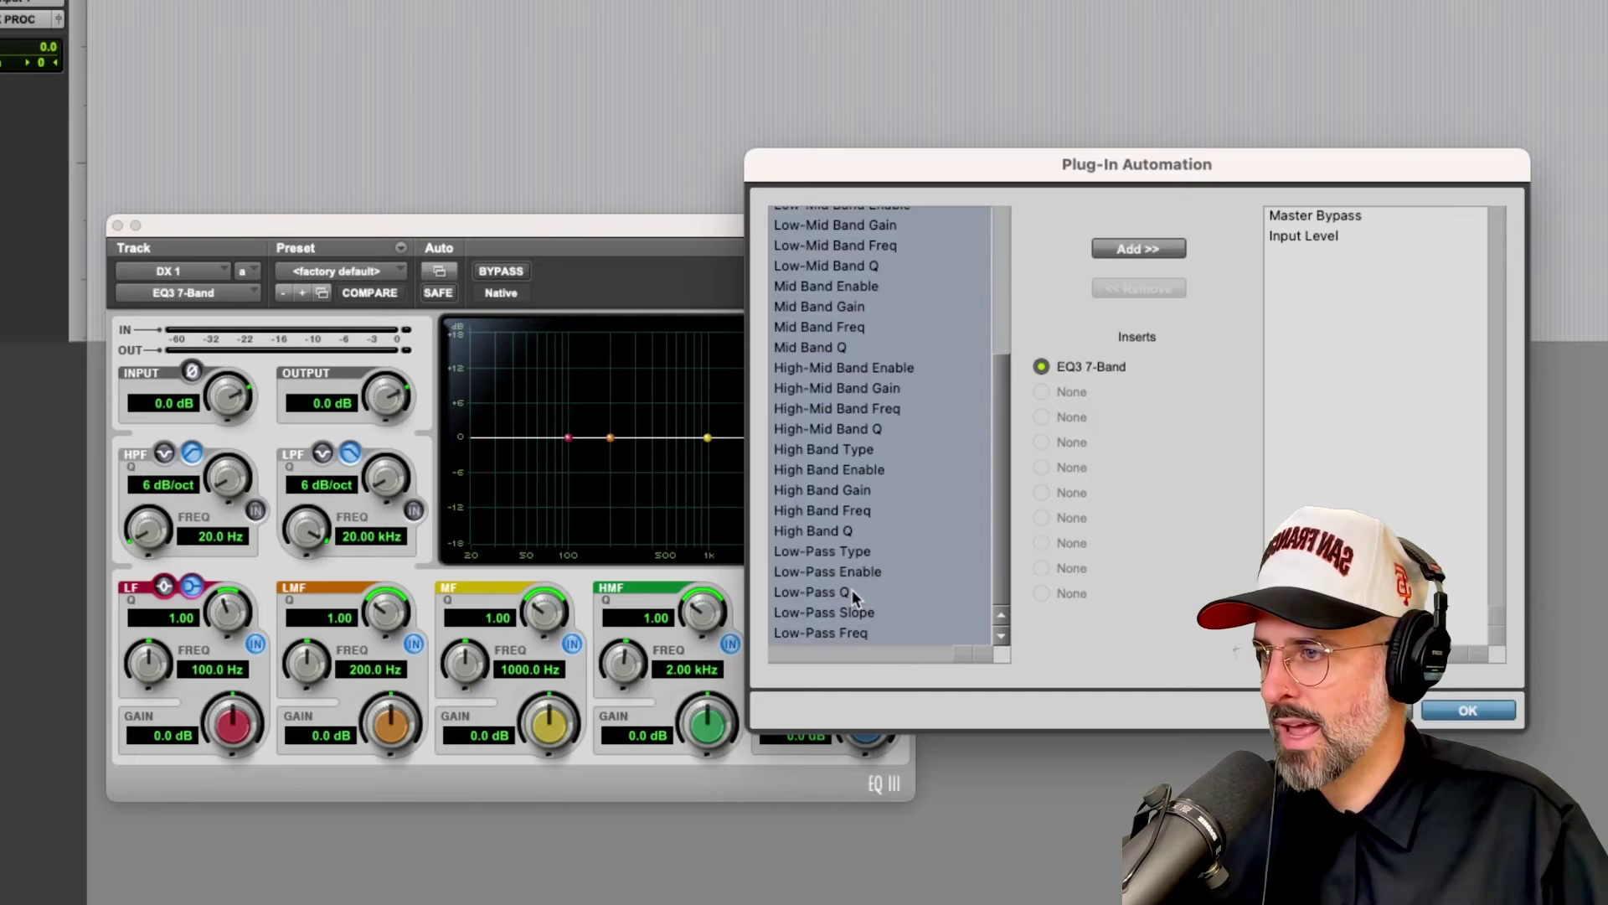
{"action": "left_click", "coordinate": [852, 571]}
{"action": "left_click", "coordinate": [847, 493], "text": "shift"}
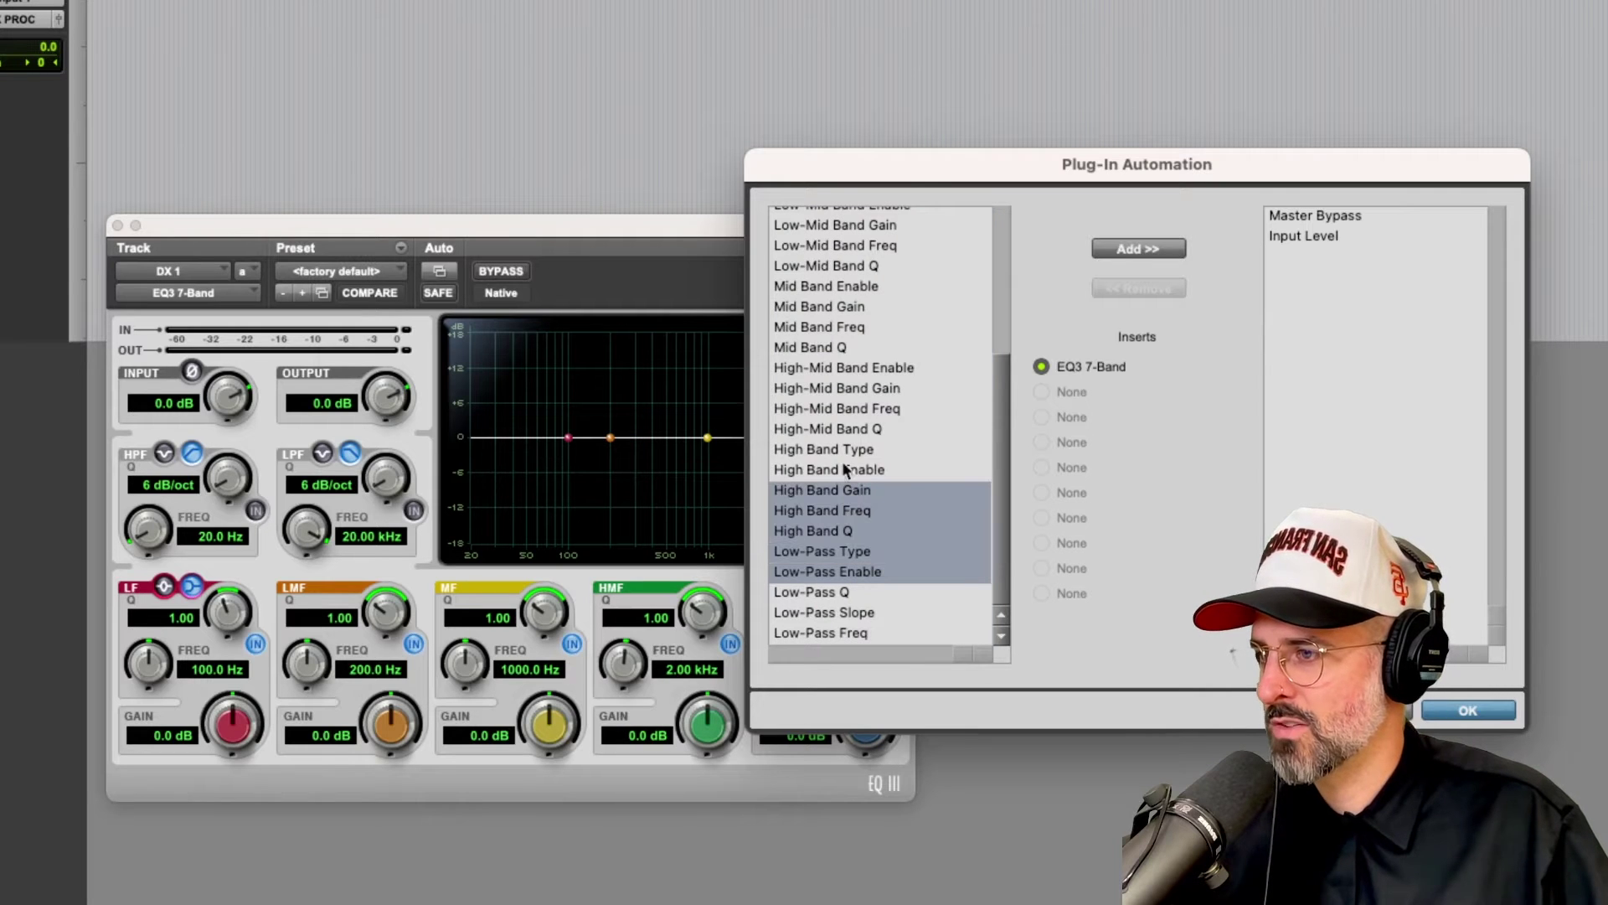
{"action": "left_click", "coordinate": [836, 445], "text": "shift"}
{"action": "key", "text": "super+a"}
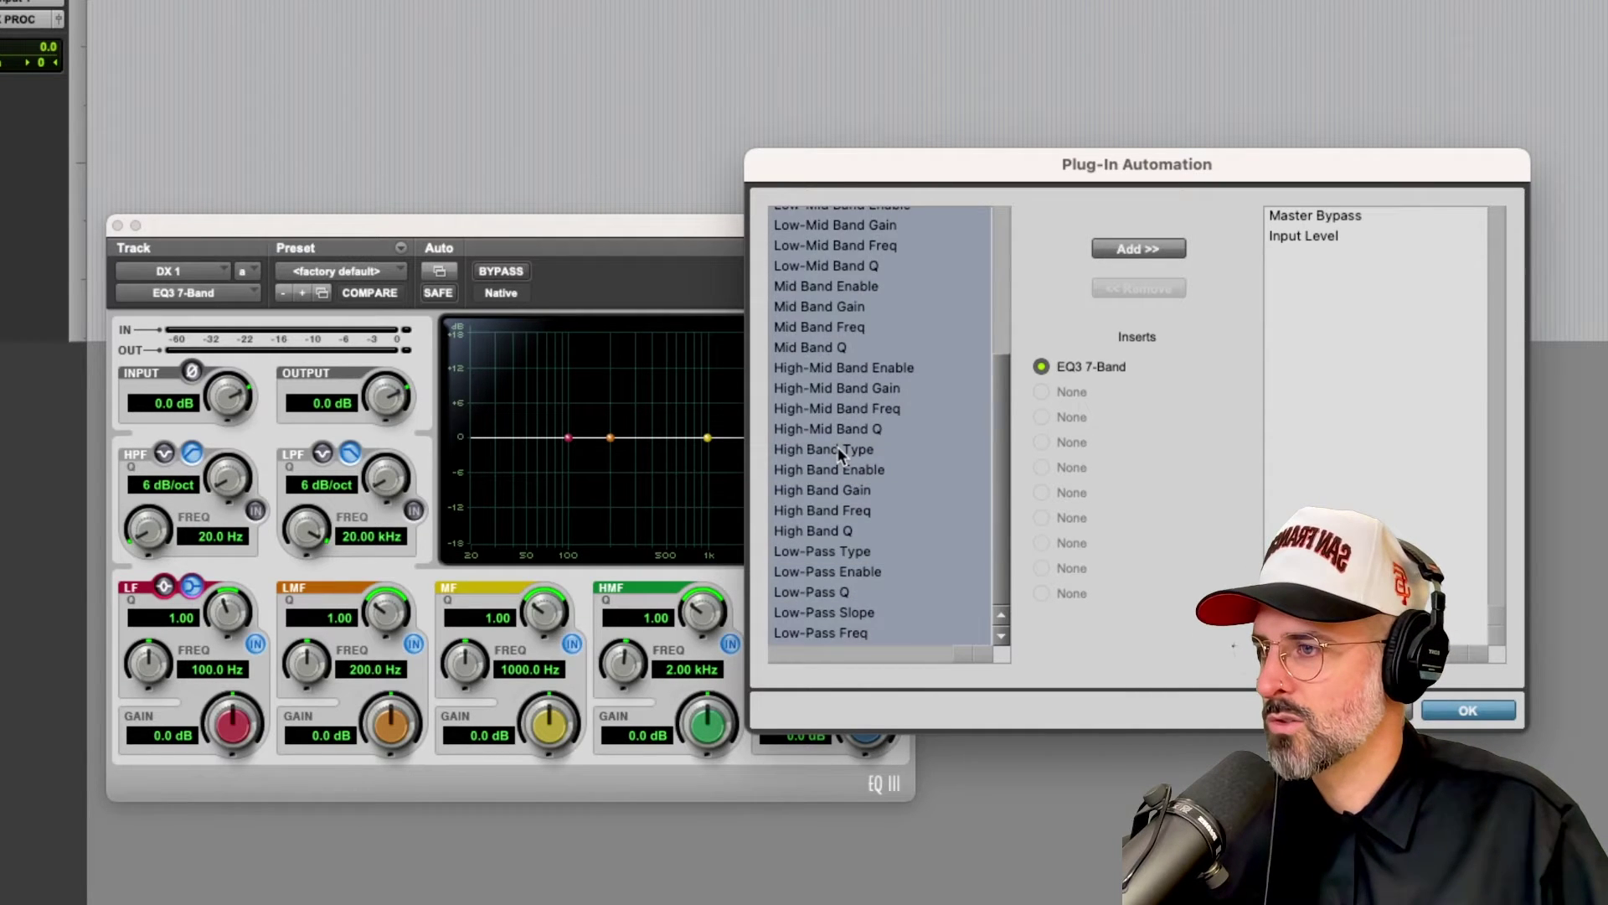
{"action": "scroll", "coordinate": [837, 446], "scroll_direction": "up", "scroll_amount": 5}
{"action": "scroll", "coordinate": [866, 265], "scroll_direction": "down", "scroll_amount": 5}
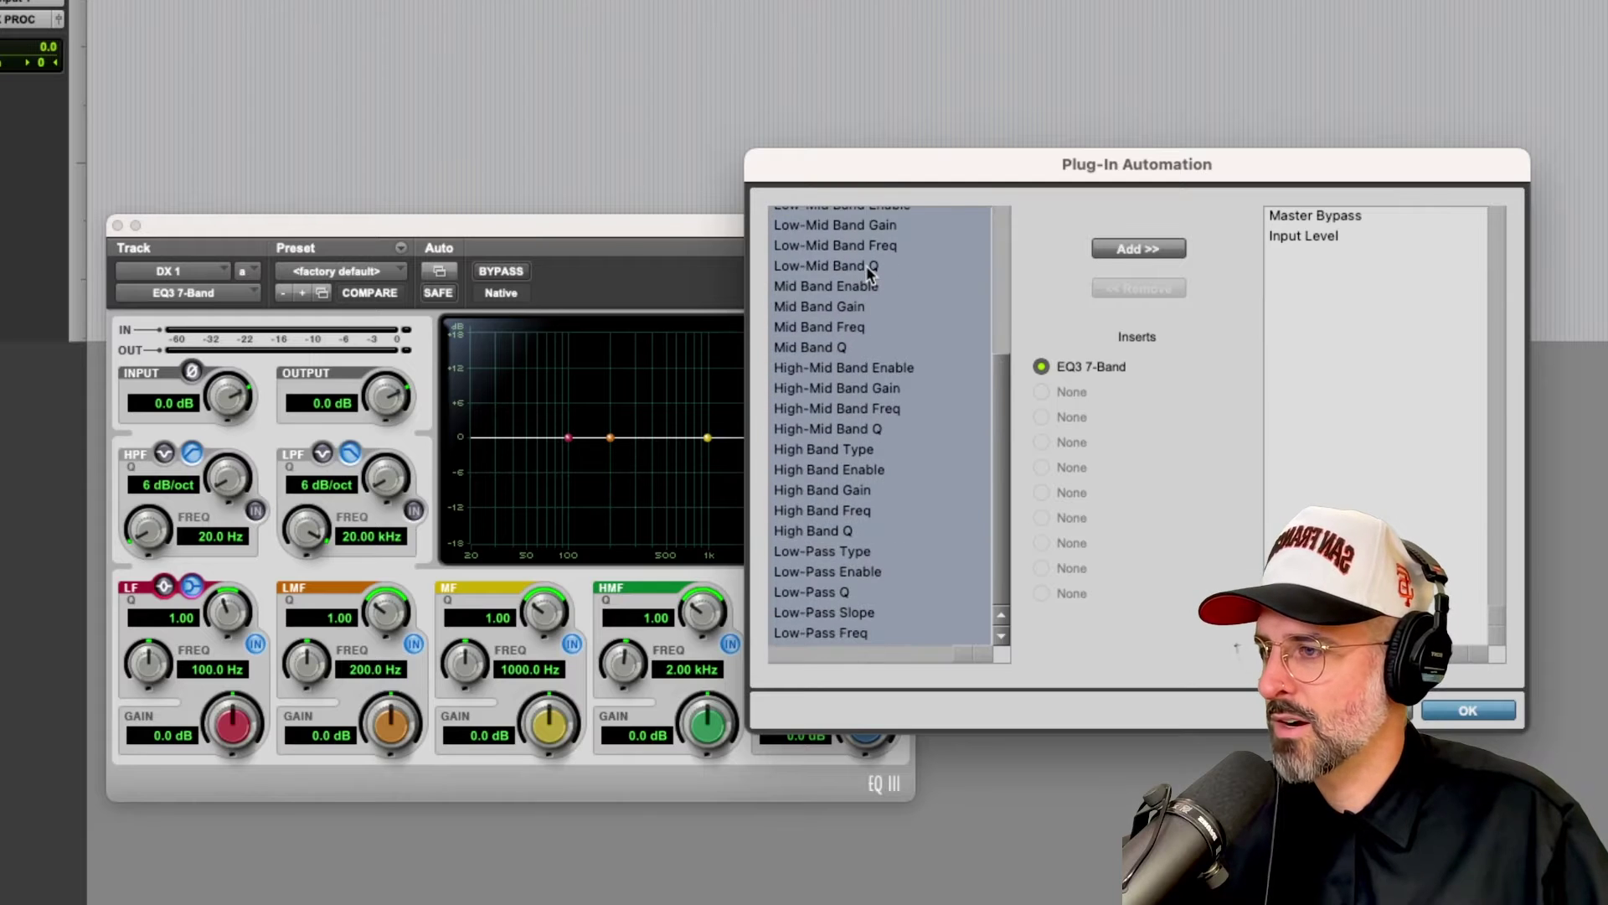
{"action": "scroll", "coordinate": [866, 265], "scroll_direction": "up", "scroll_amount": 5}
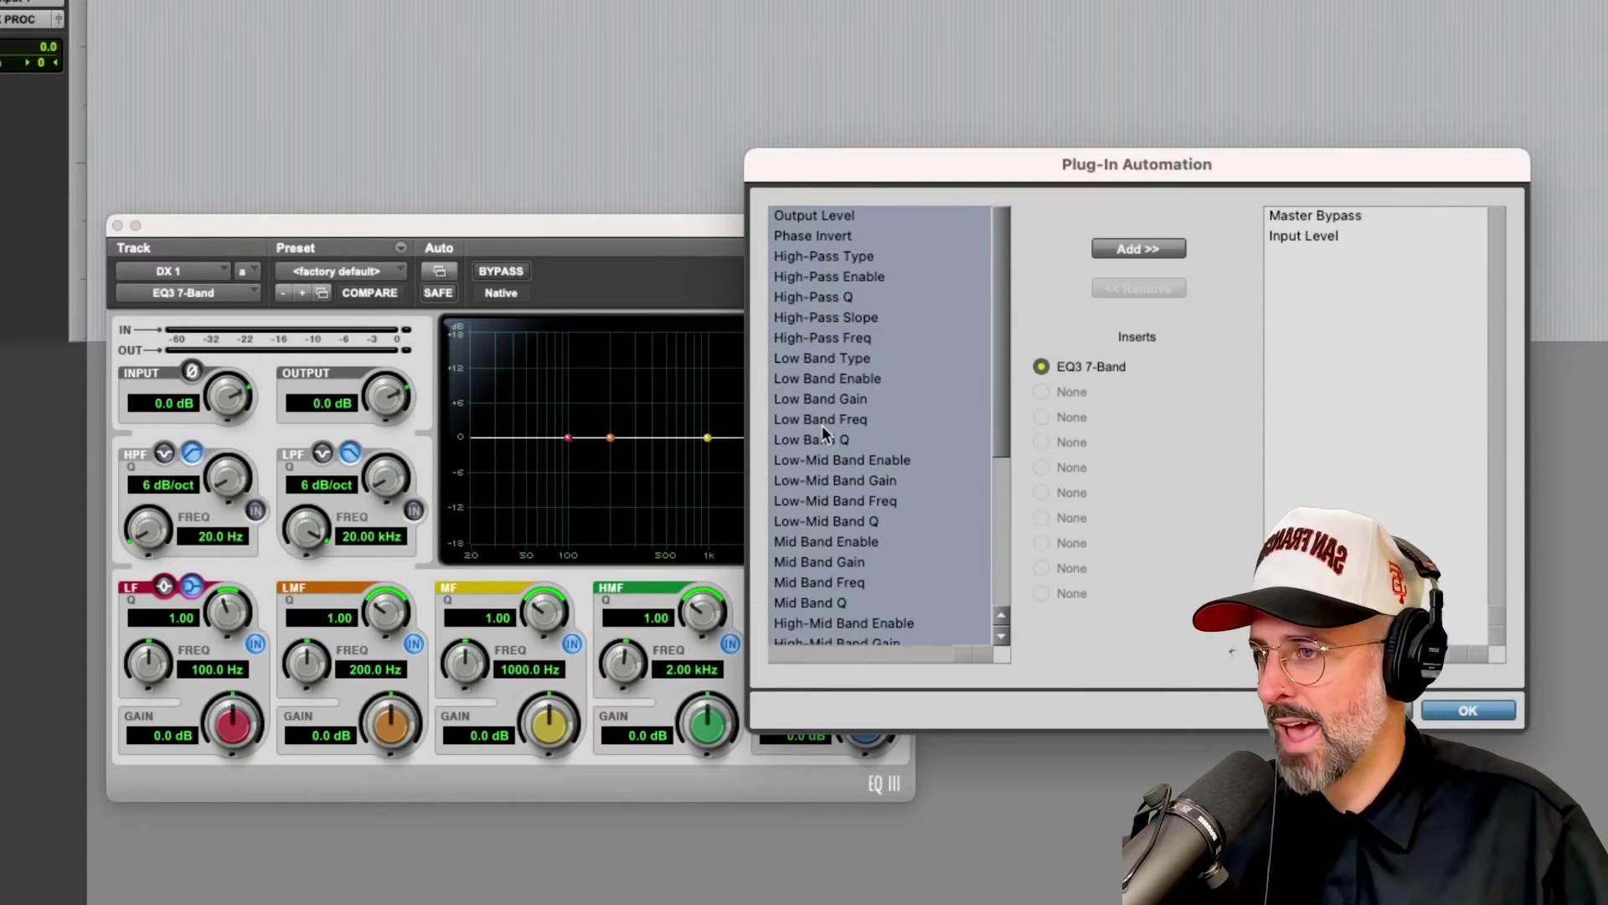
{"action": "left_click", "coordinate": [1133, 249]}
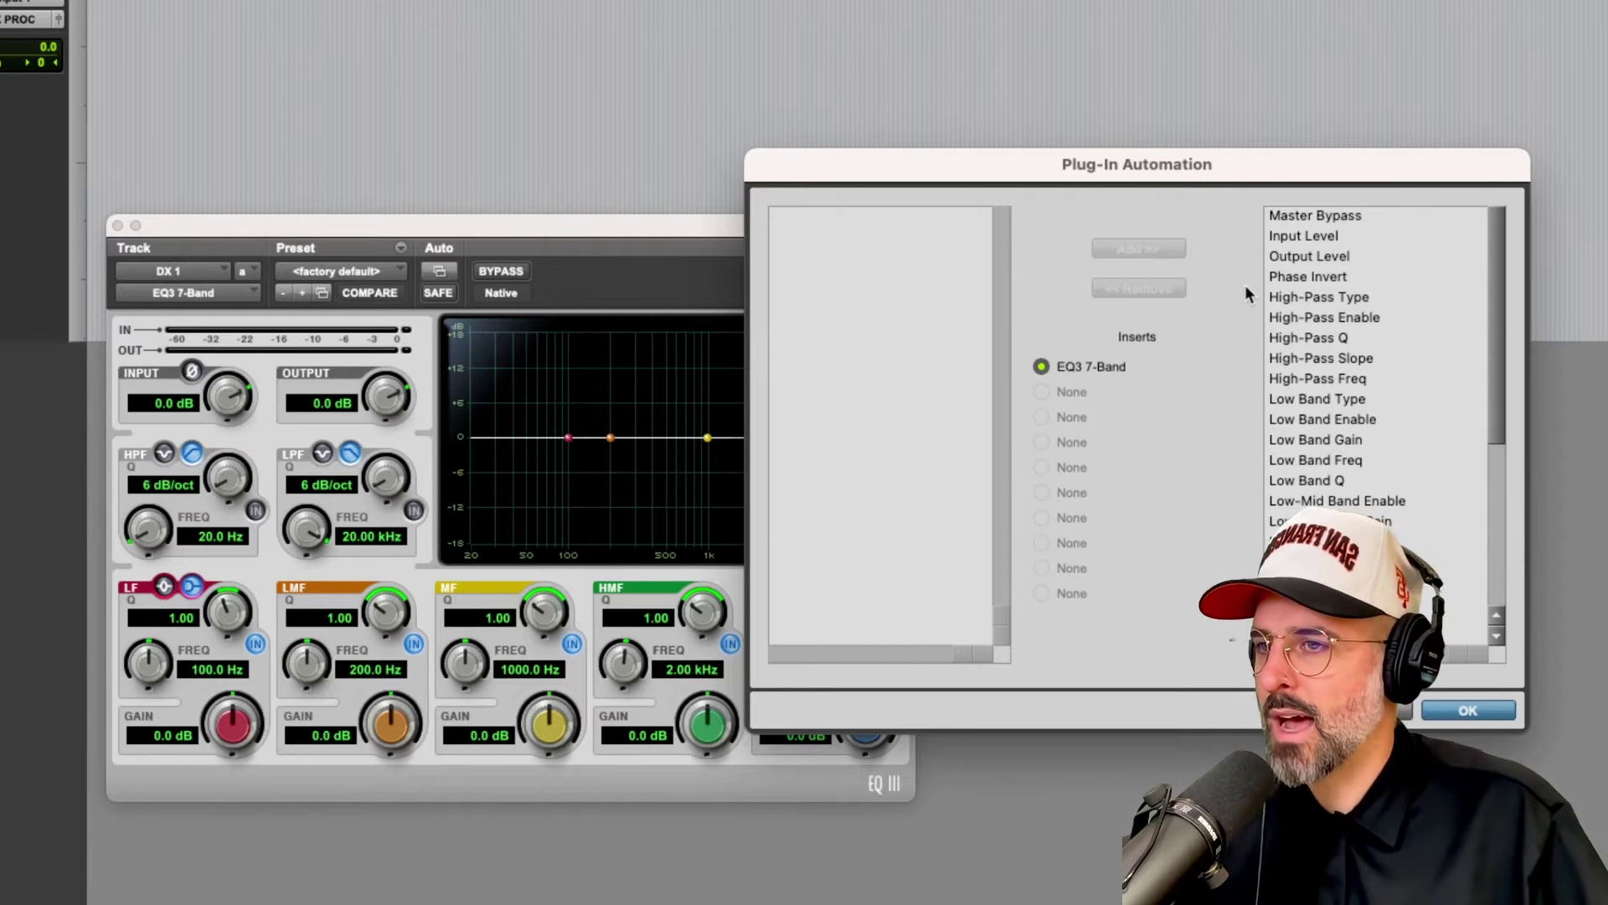
{"action": "left_click", "coordinate": [1464, 710]}
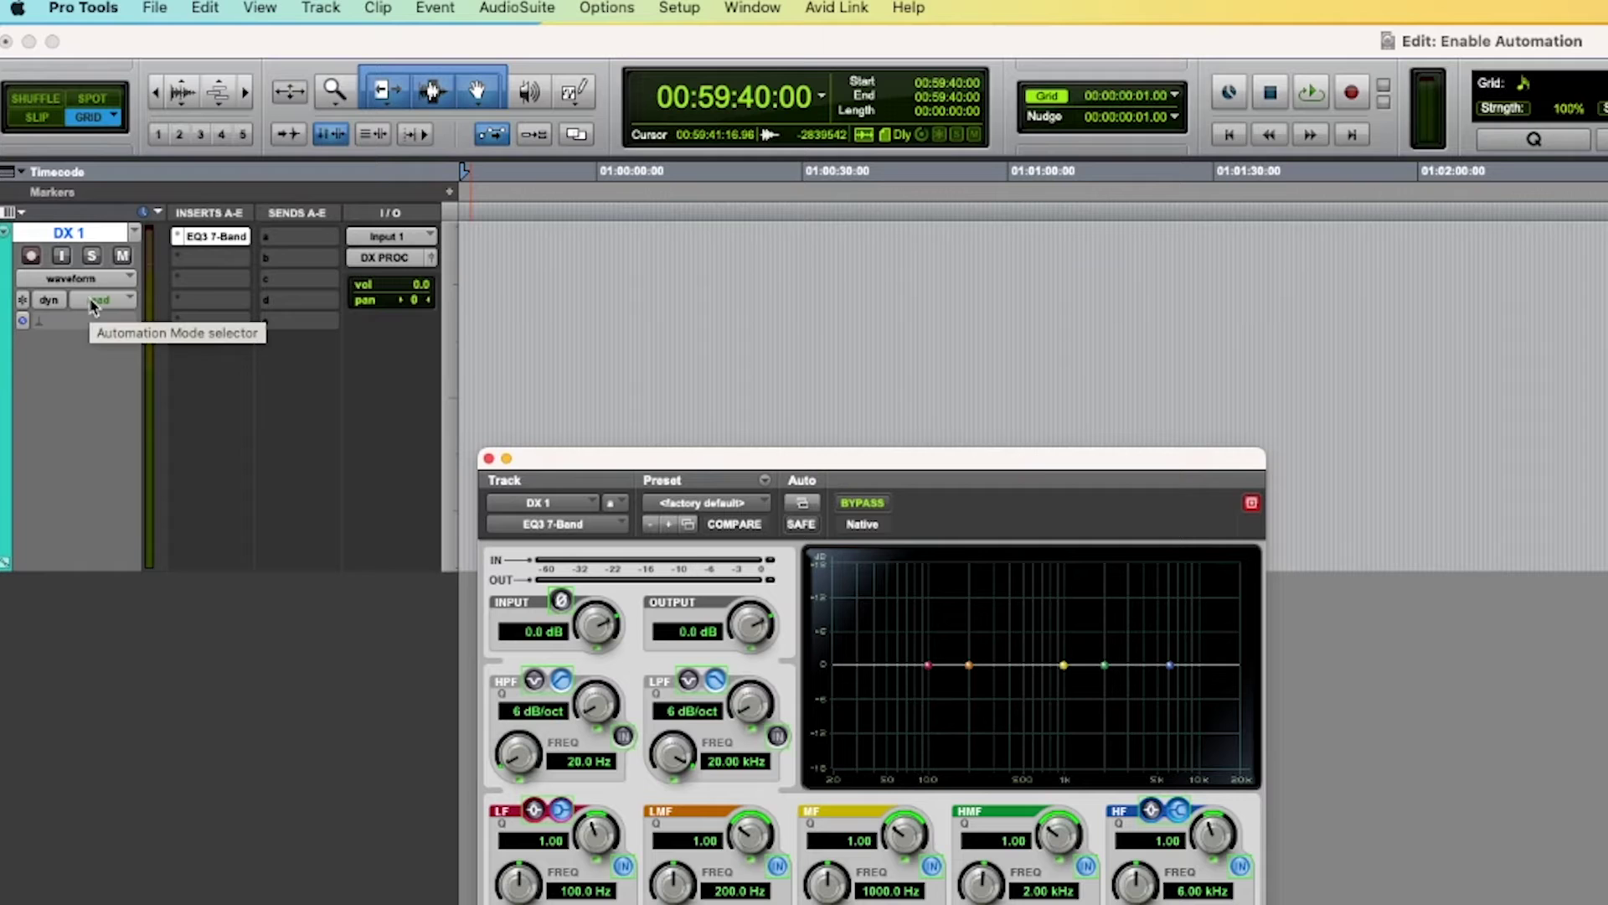
Set DX 1's automation mode to touch, then change it to read
{"action": "left_click", "coordinate": [94, 301]}
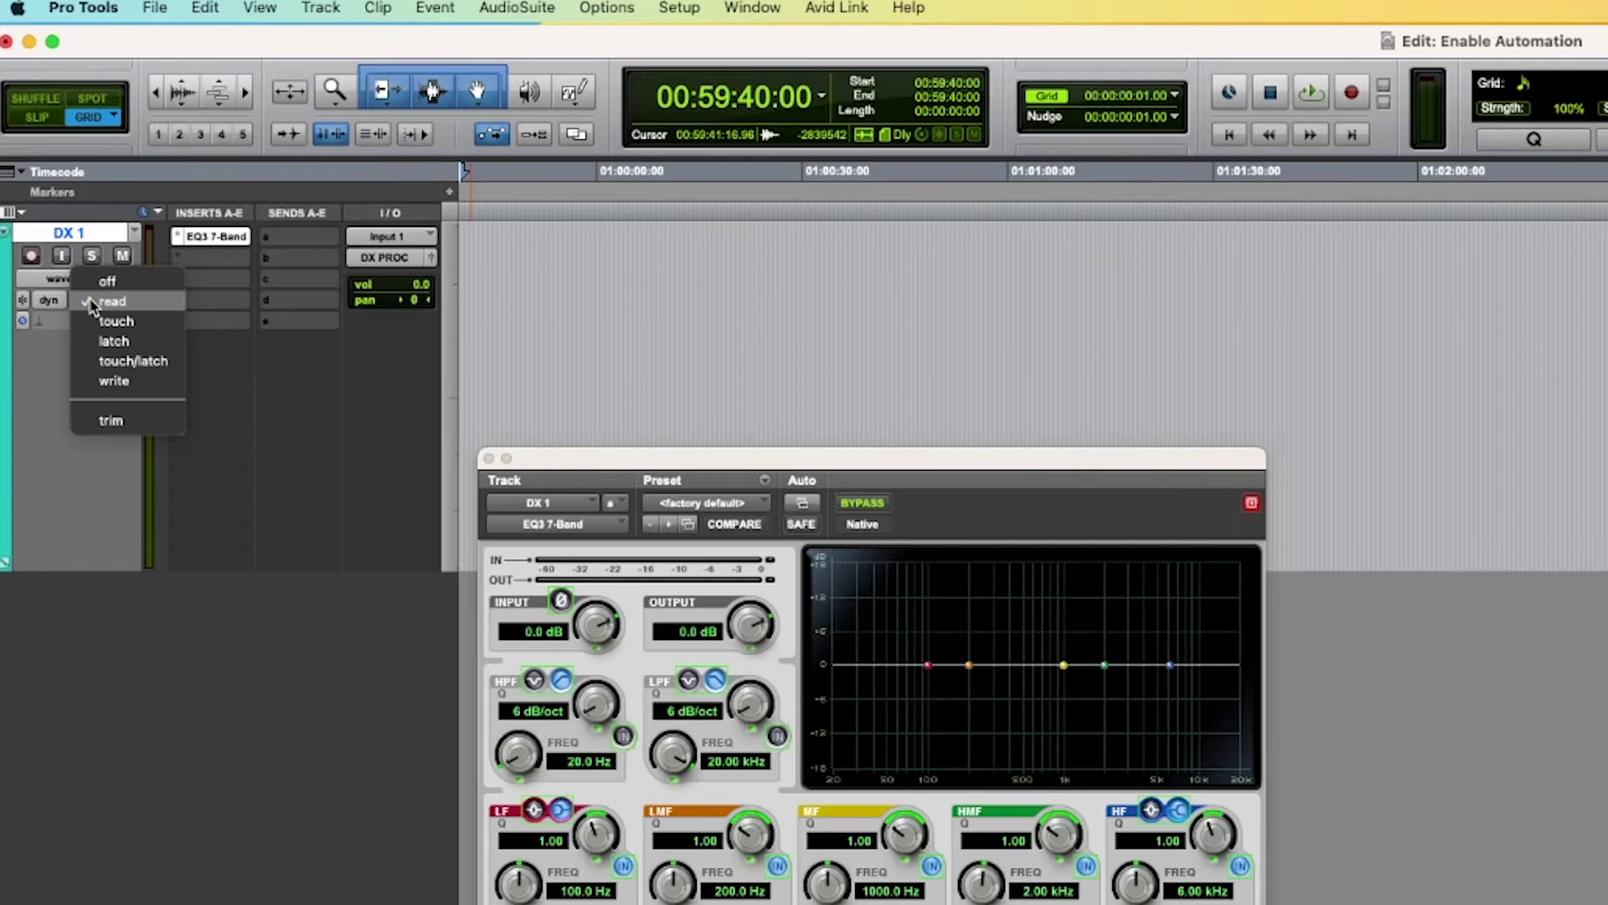
{"action": "left_click", "coordinate": [145, 322]}
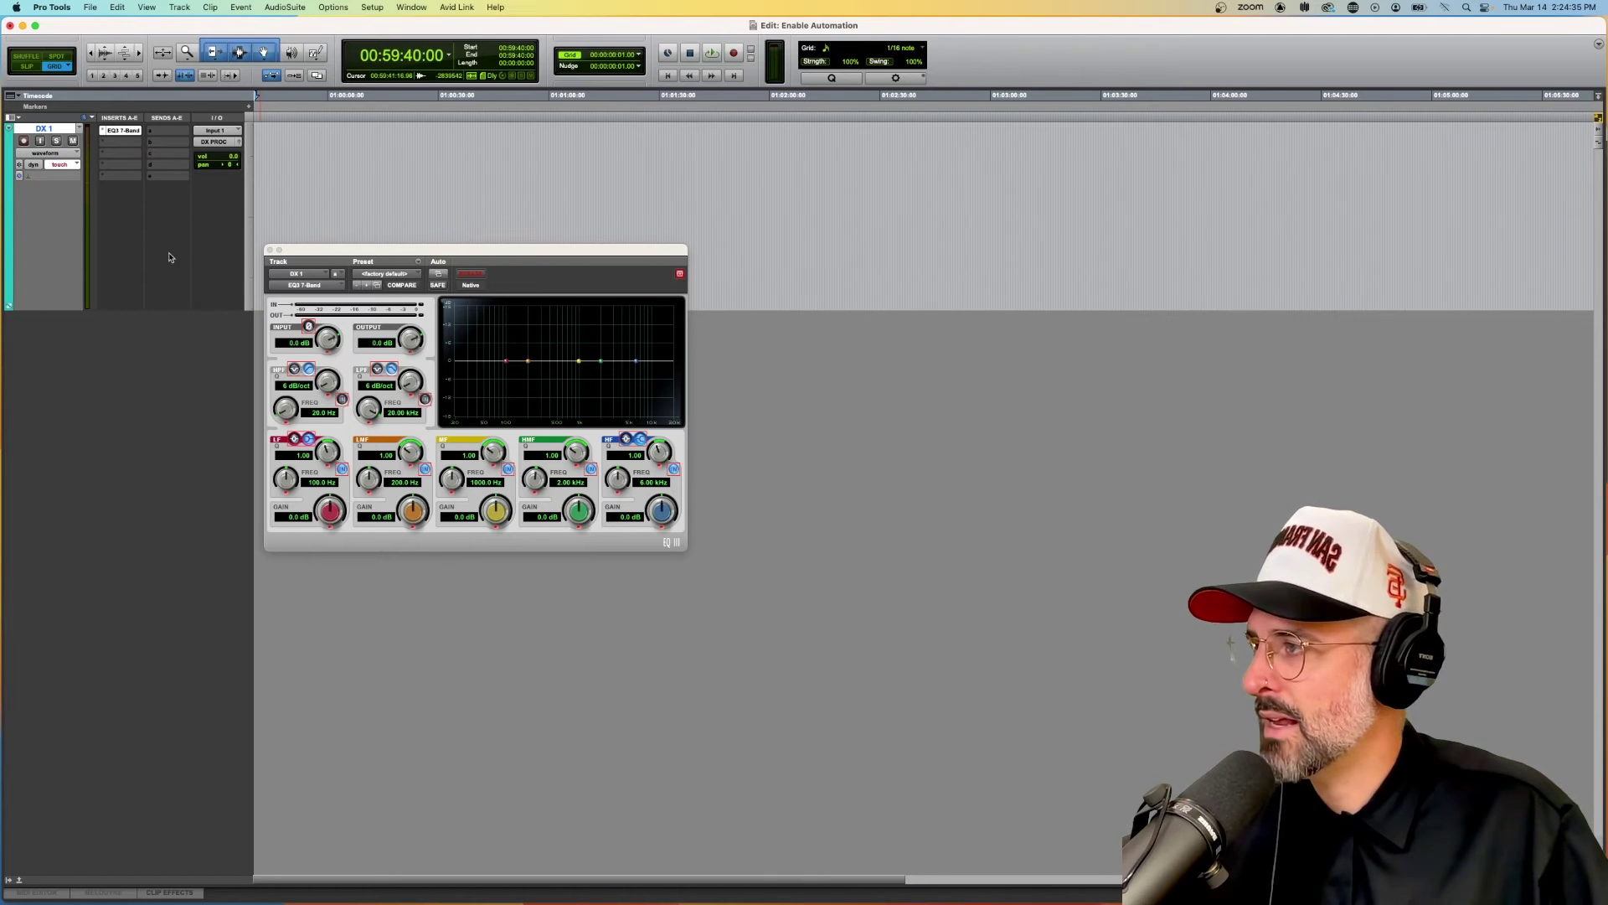
{"action": "left_click", "coordinate": [61, 168]}
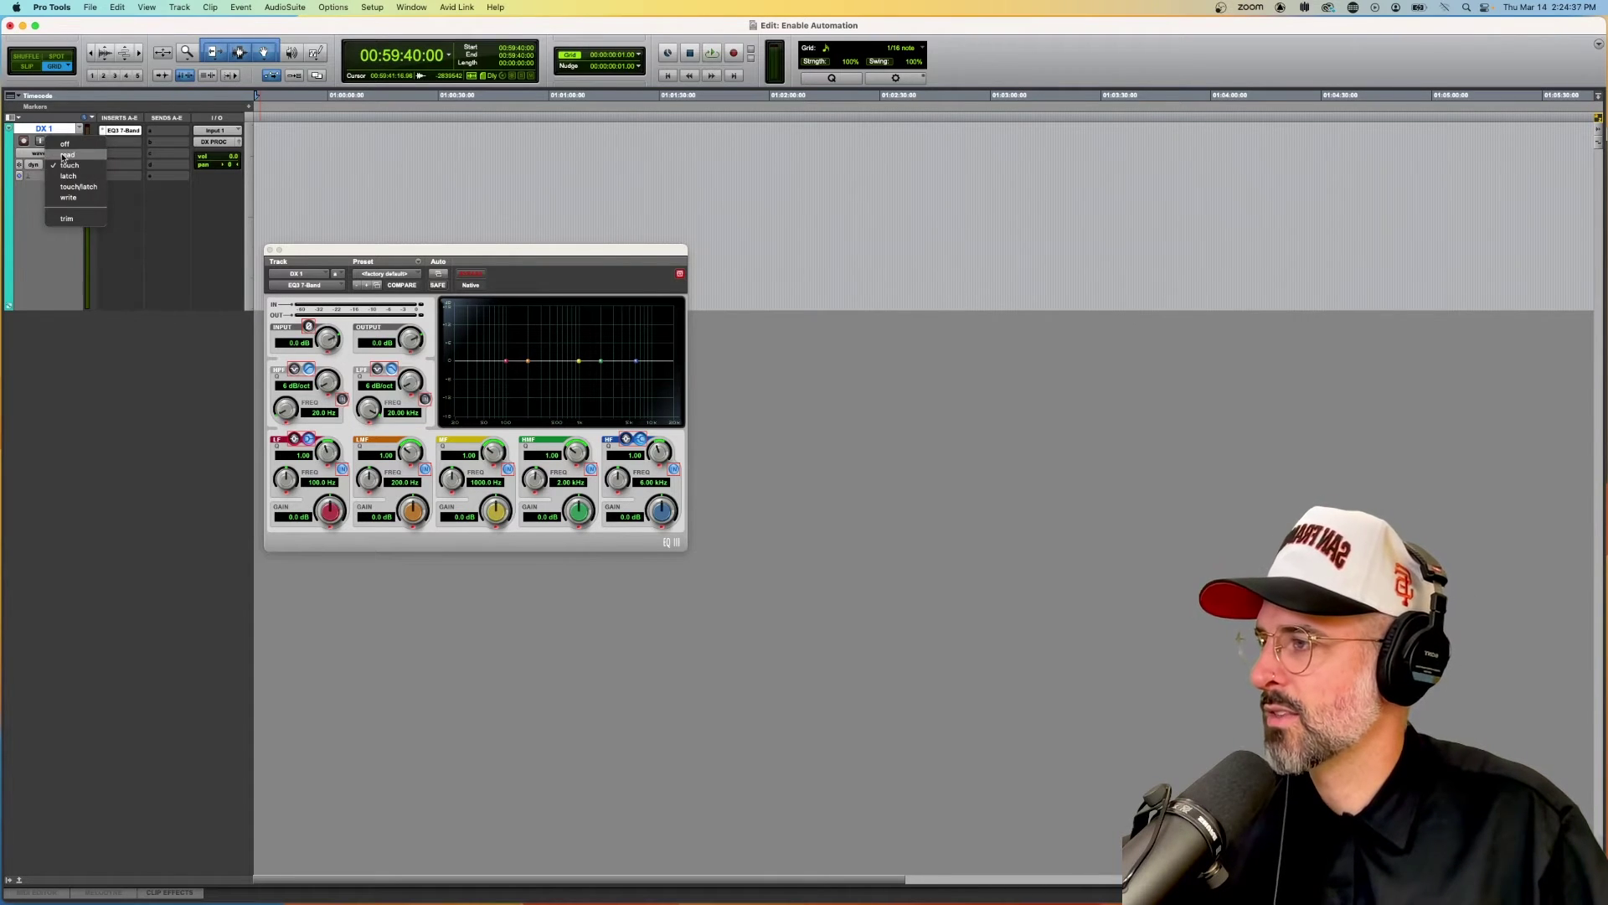
{"action": "left_click", "coordinate": [62, 156]}
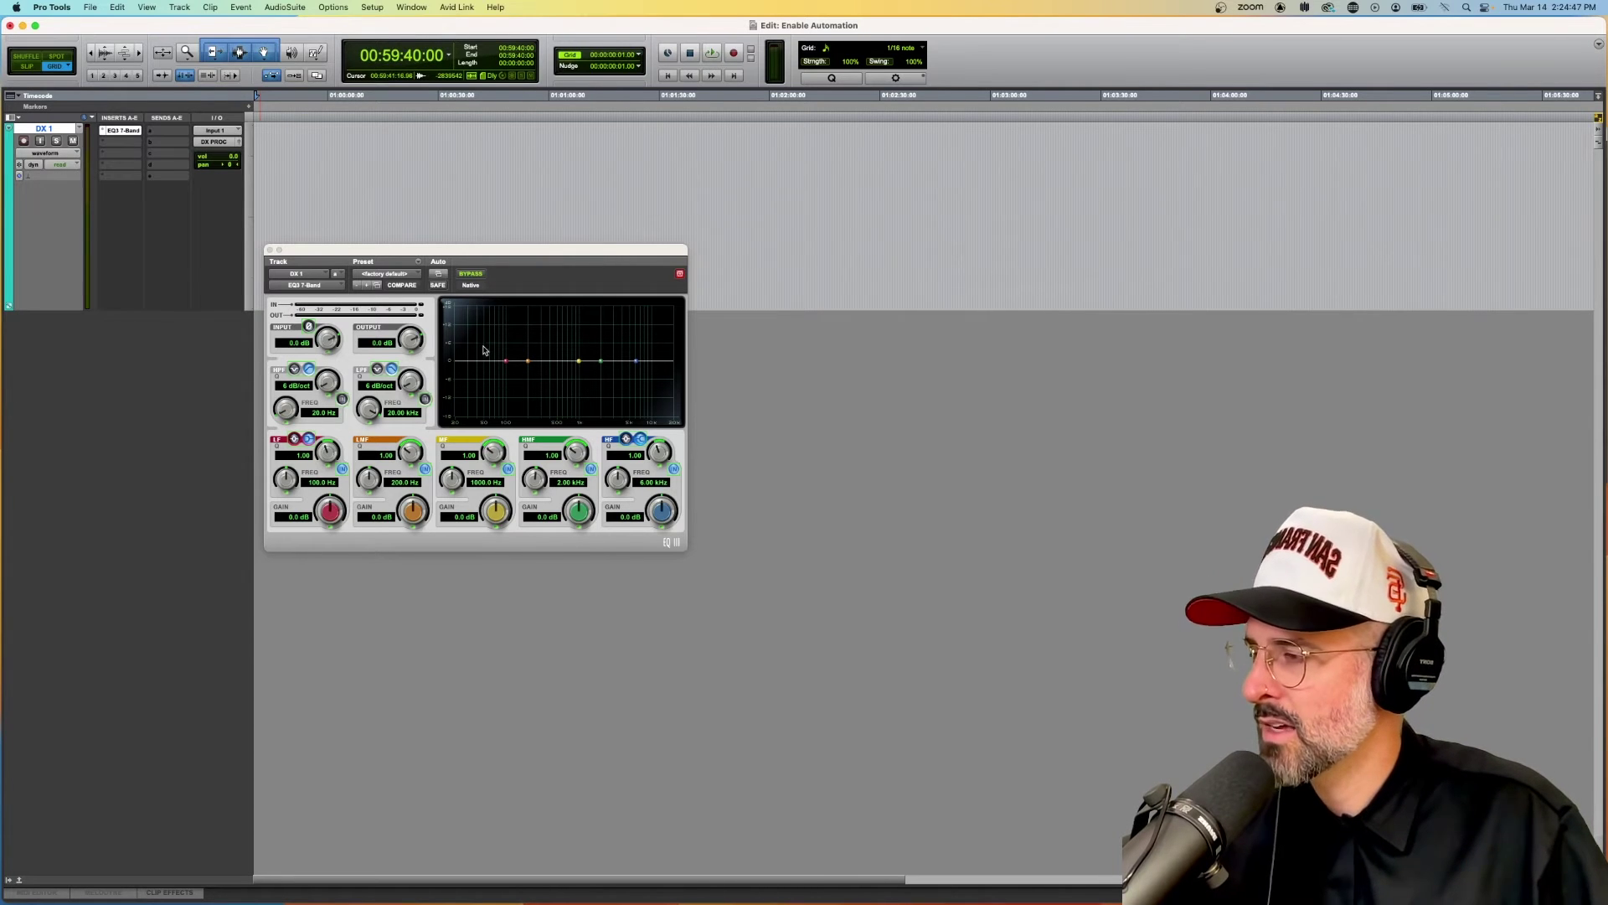
Remove and re-add High-Pass Slope and High-Pass Freq in the EQ's automation list, then confirm
{"action": "left_click", "coordinate": [401, 275]}
{"action": "left_click", "coordinate": [439, 276]}
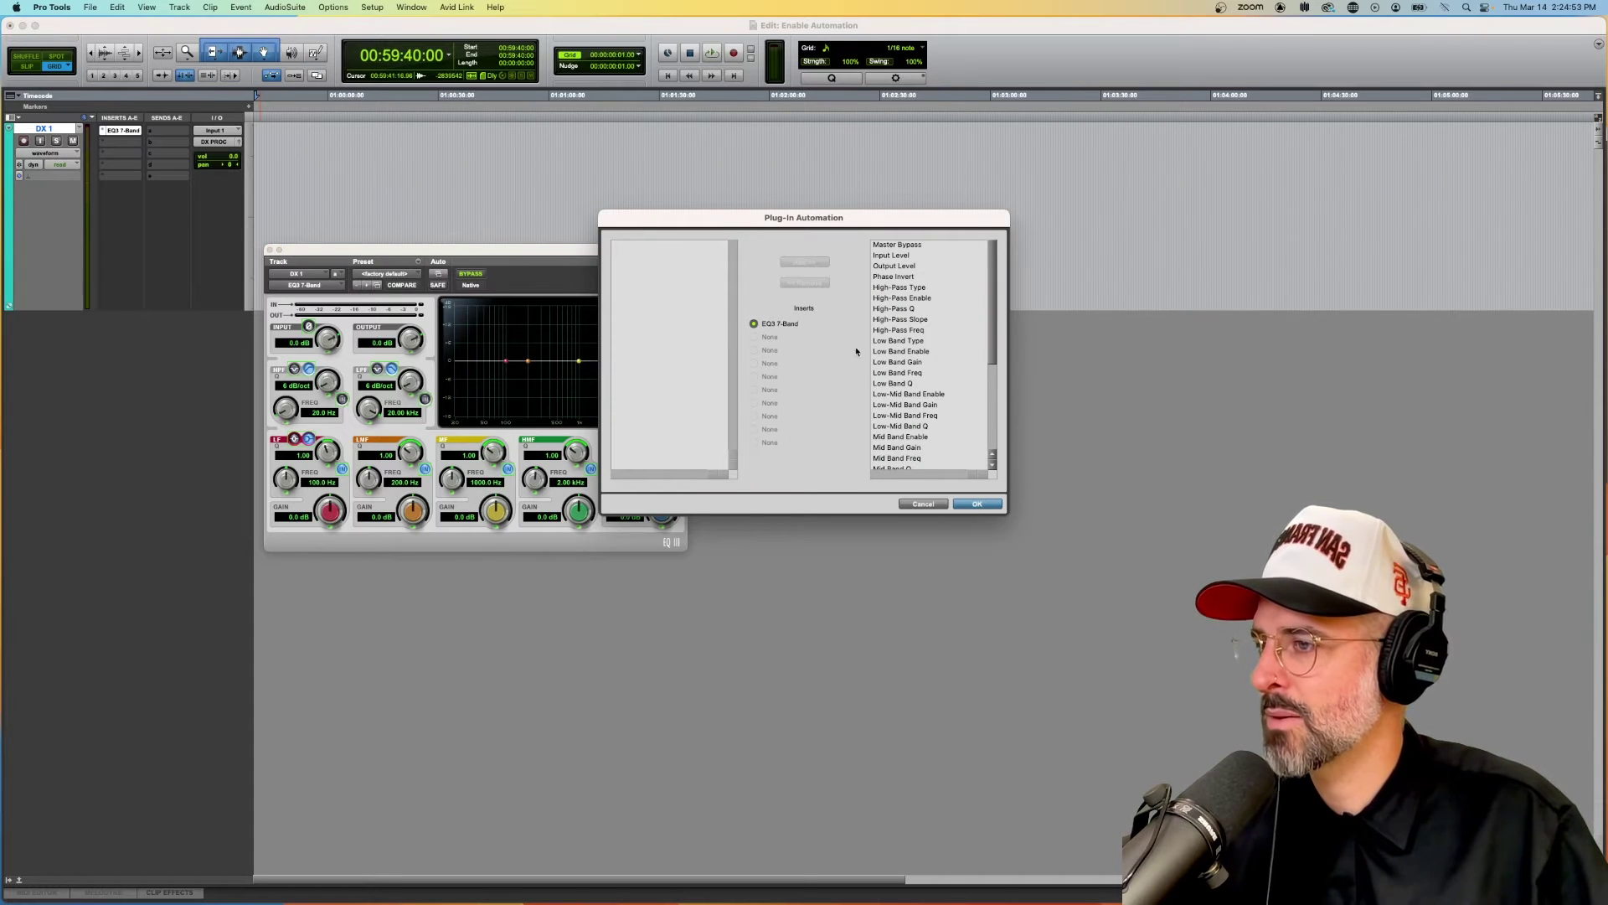
{"action": "left_click", "coordinate": [905, 319]}
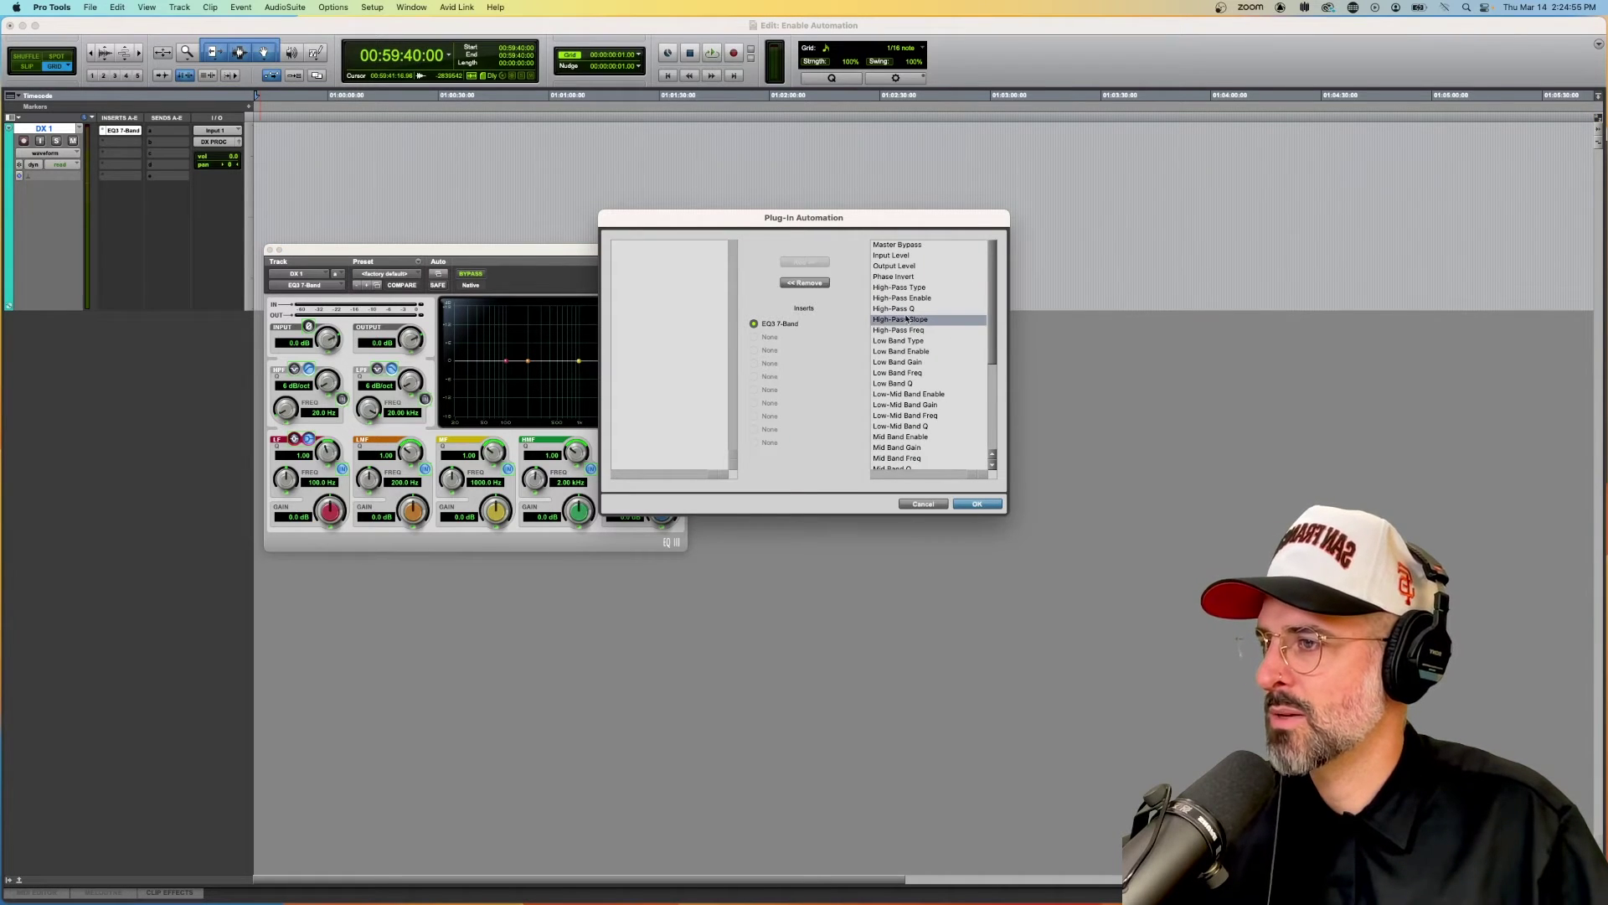
{"action": "left_click", "coordinate": [805, 283]}
{"action": "left_click", "coordinate": [898, 320]}
{"action": "left_click", "coordinate": [808, 283]}
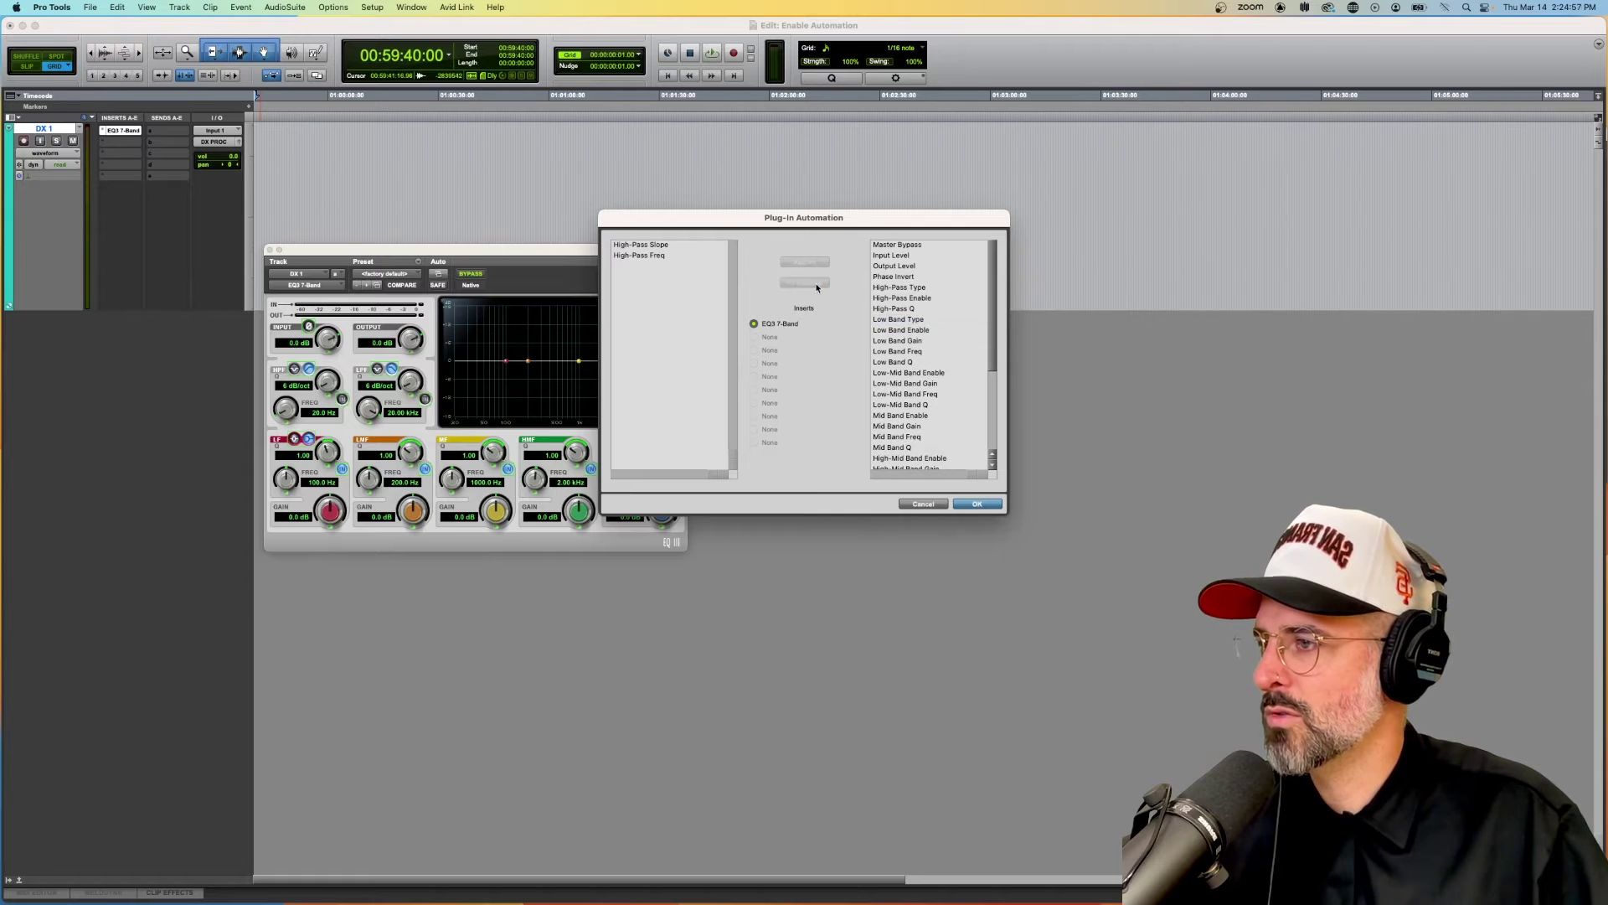
{"action": "left_click", "coordinate": [694, 248]}
{"action": "left_click", "coordinate": [676, 256], "text": "shift"}
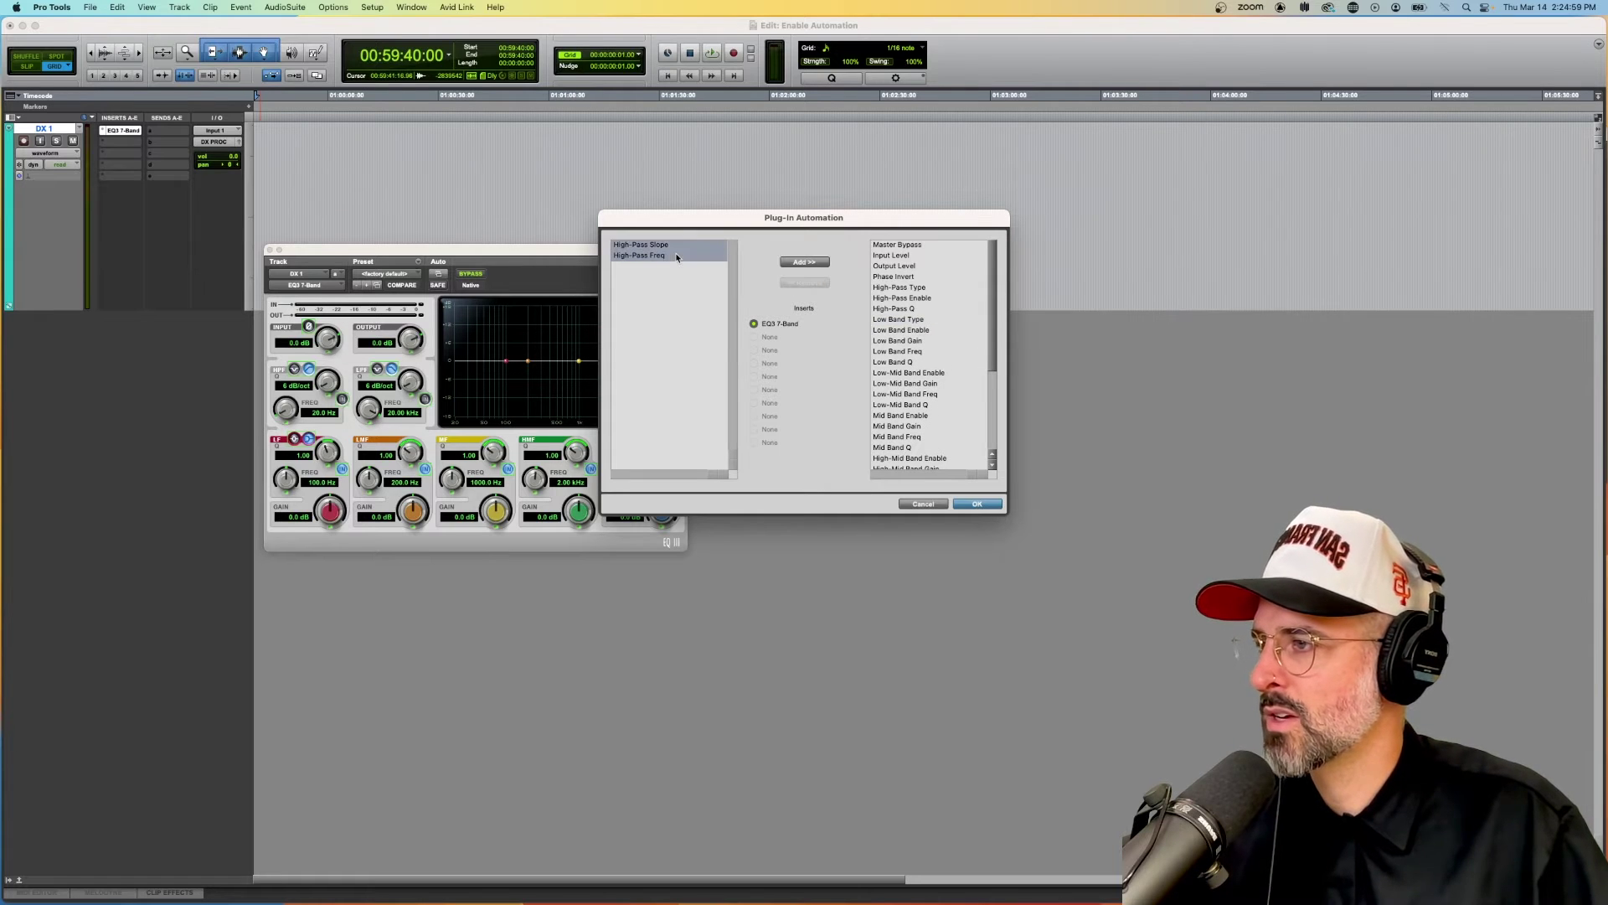
{"action": "left_click", "coordinate": [816, 261]}
{"action": "left_click", "coordinate": [976, 504]}
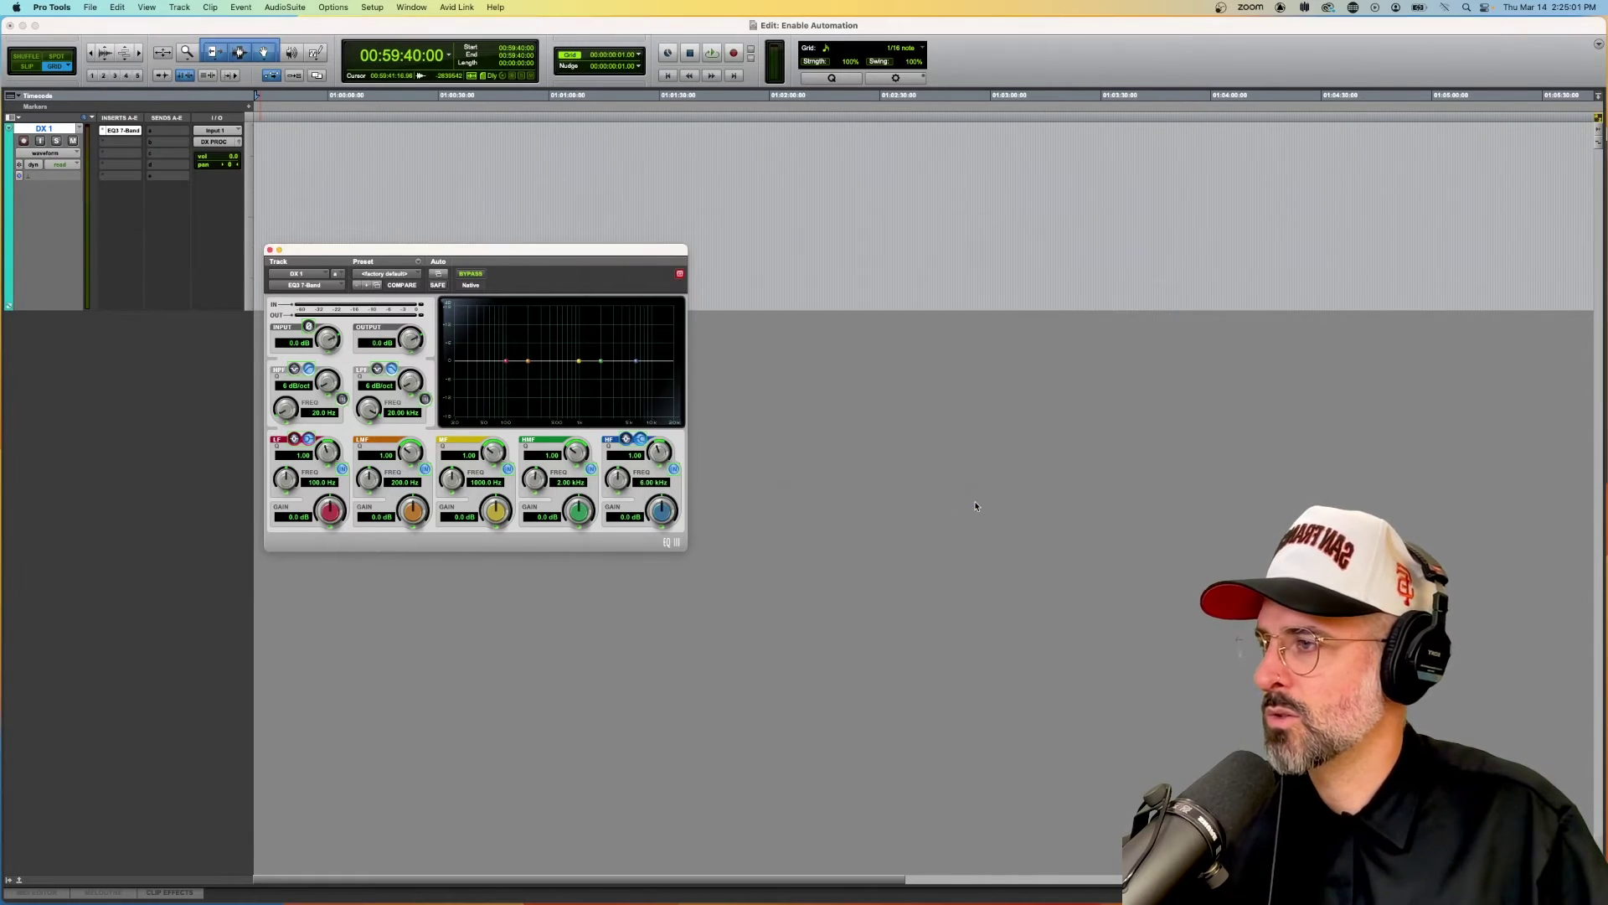
Set DX 1's automation mode back to touch
{"action": "left_click", "coordinate": [62, 165]}
{"action": "left_click", "coordinate": [74, 177]}
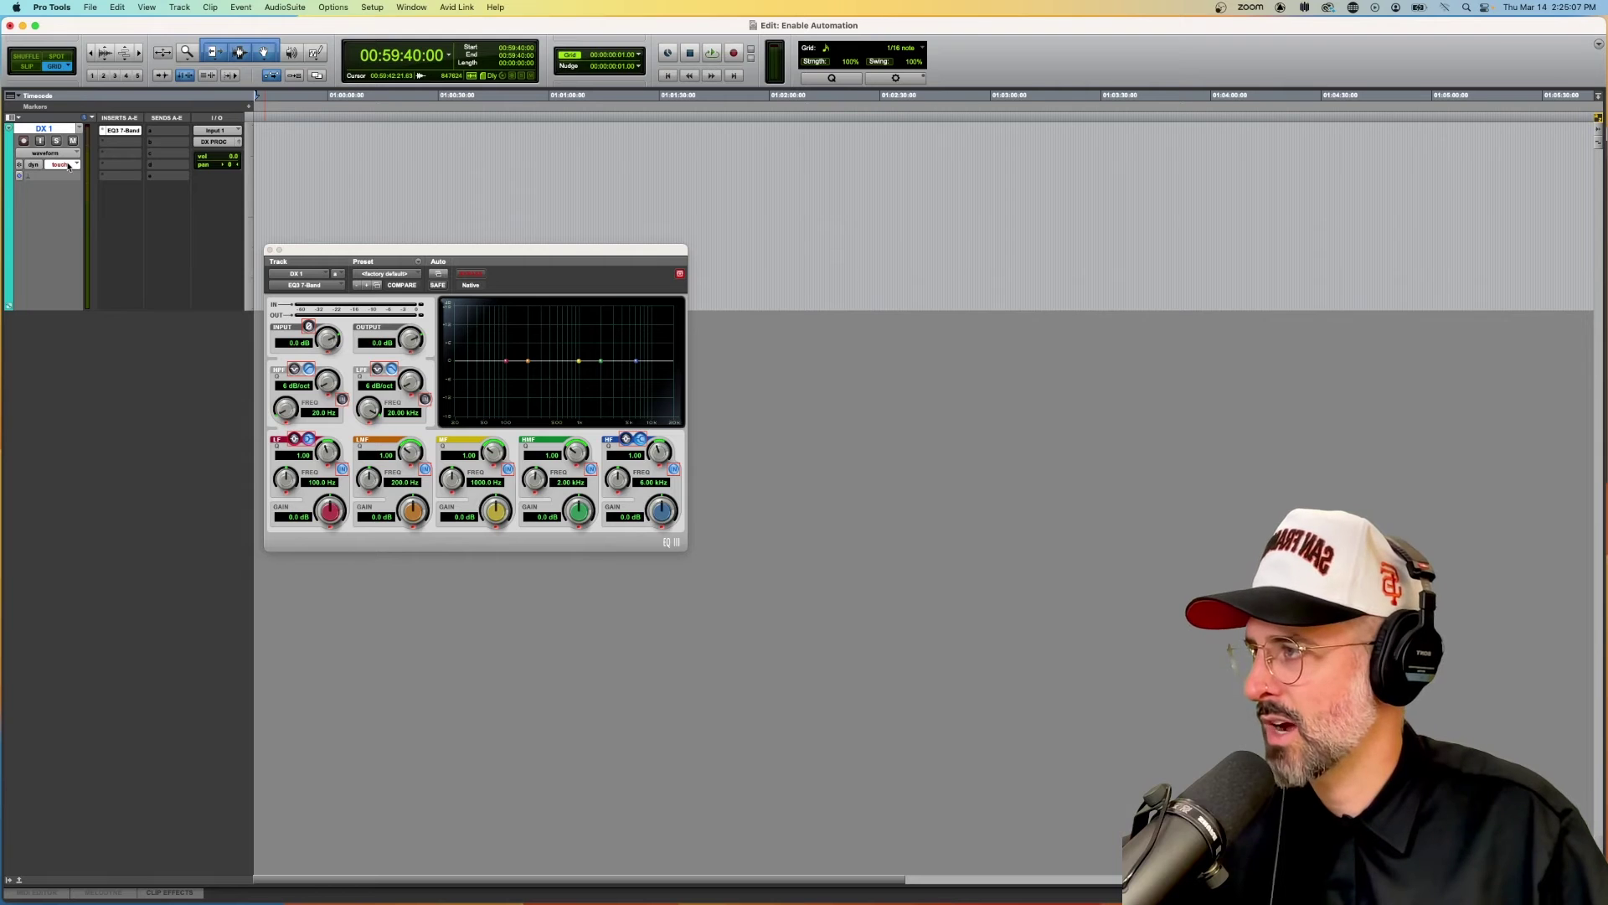
{"action": "left_click", "coordinate": [68, 165]}
{"action": "left_click", "coordinate": [68, 157]}
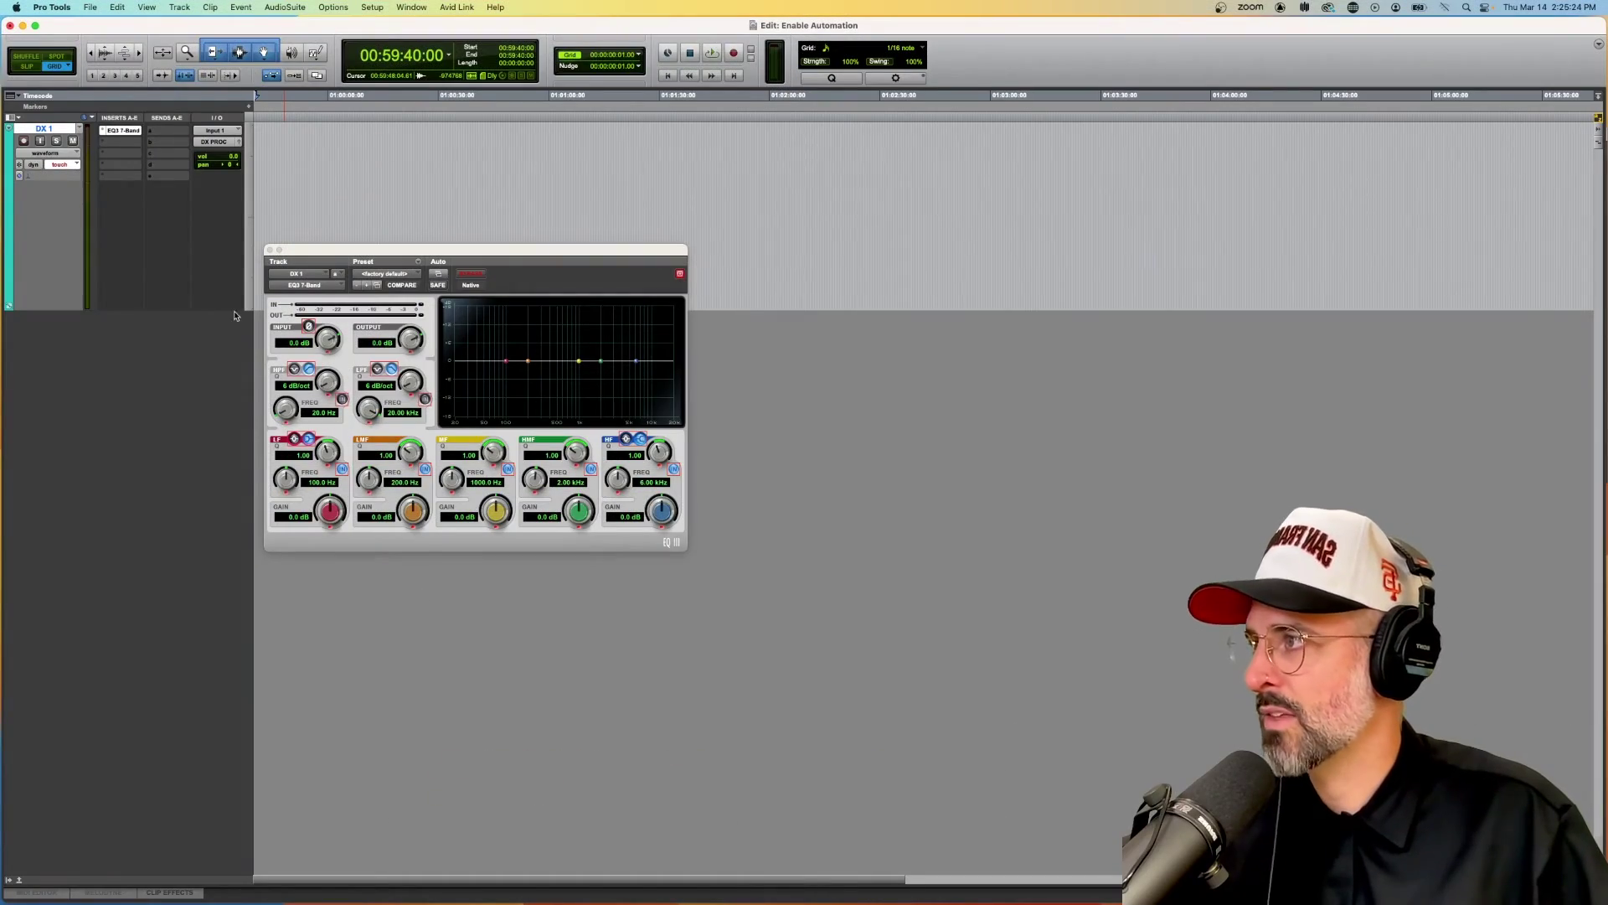
Turn on 'Plug-in Controls Default to Auto-Enabled' in the Mixing preferences and close with OK
{"action": "left_click", "coordinate": [67, 10]}
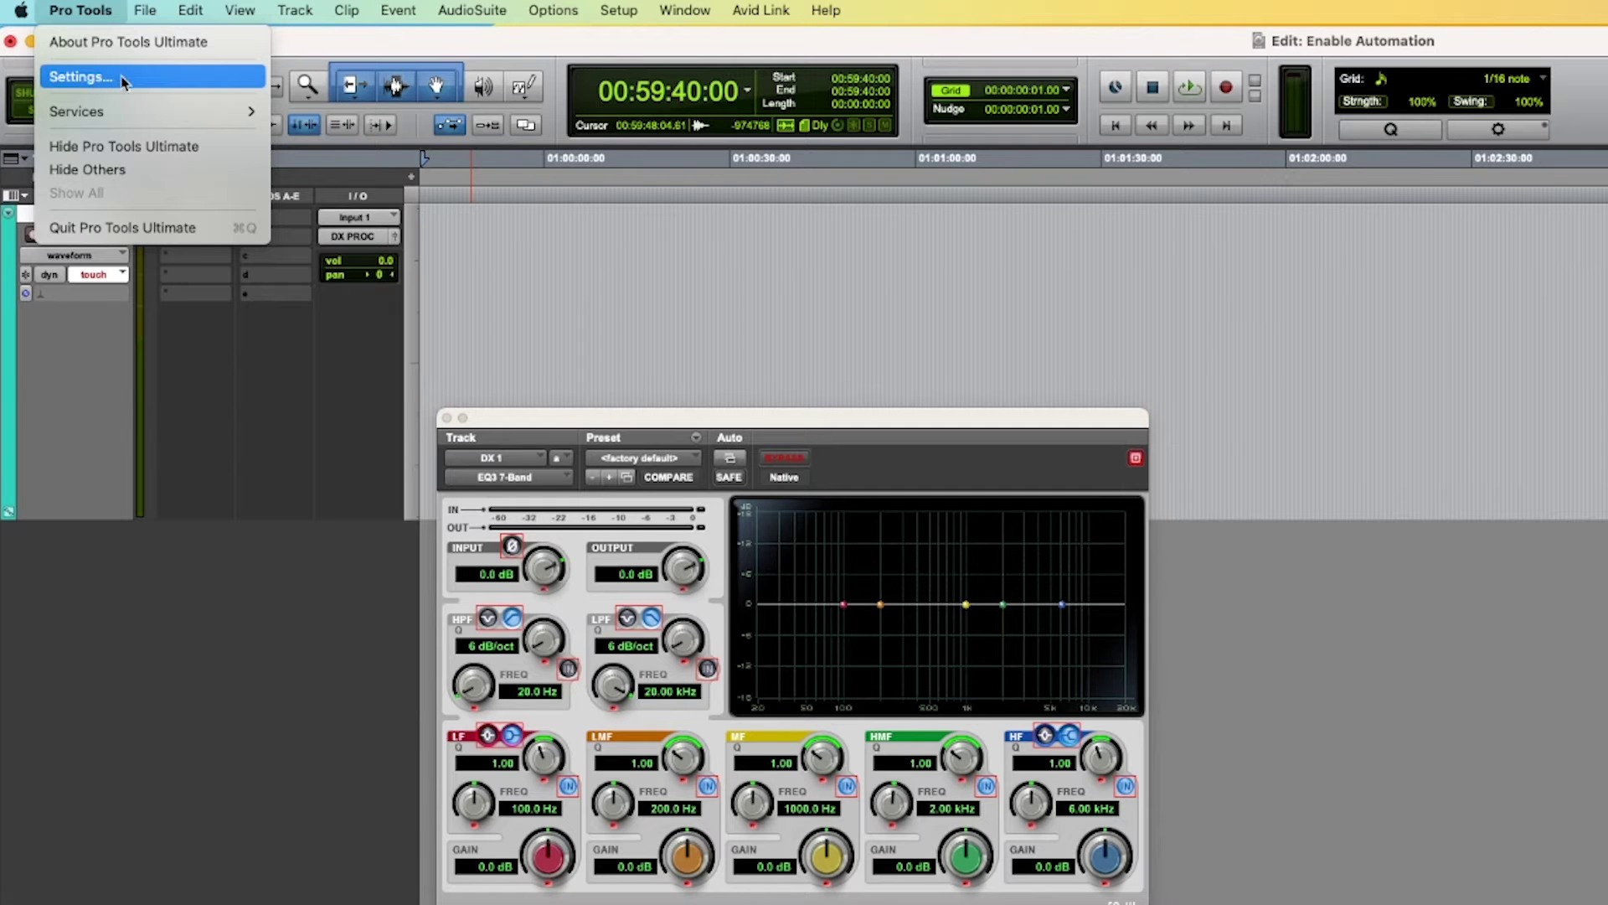
{"action": "left_click", "coordinate": [121, 77]}
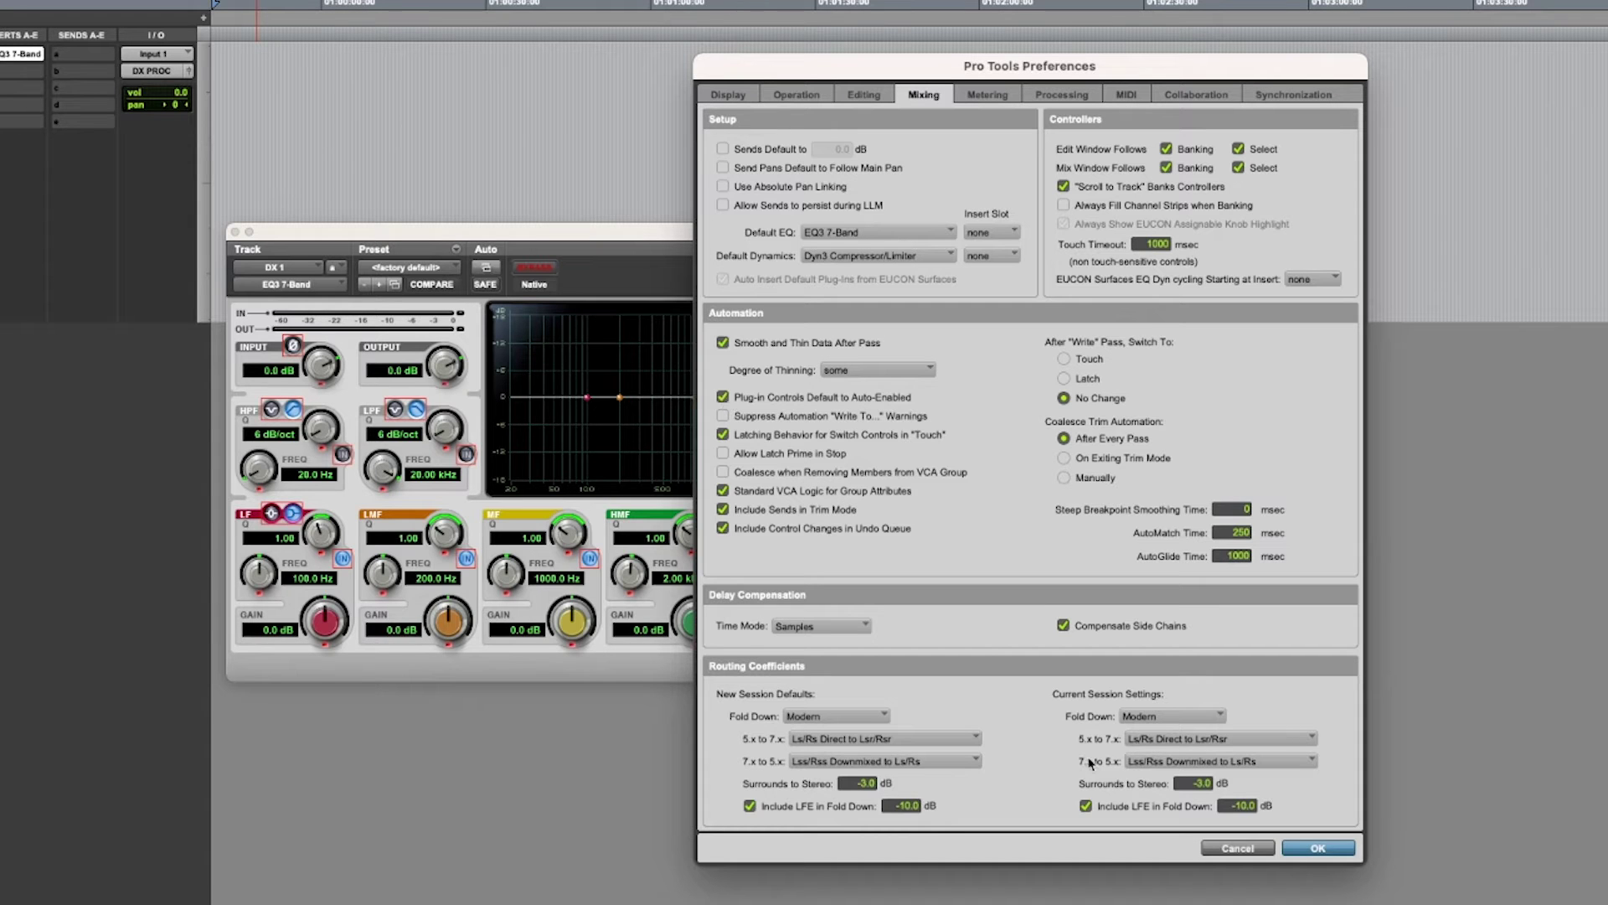
{"action": "left_click", "coordinate": [1313, 849]}
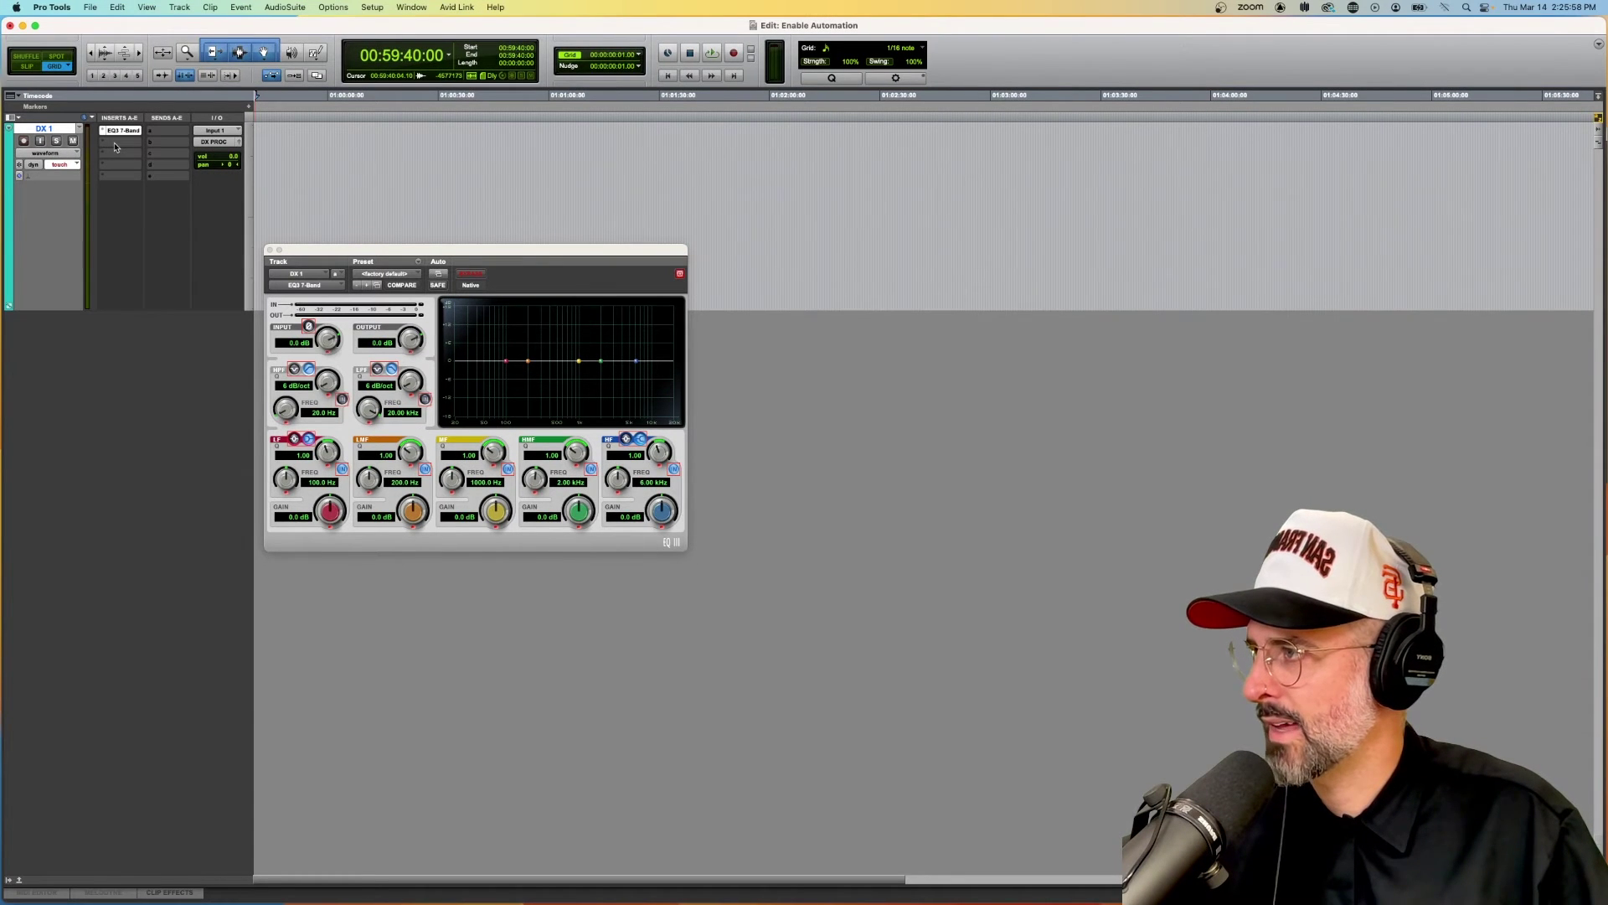
Close the first EQ window, insert a second EQ3 7-Band, and review its automation list before cancelling
{"action": "left_click", "coordinate": [269, 250]}
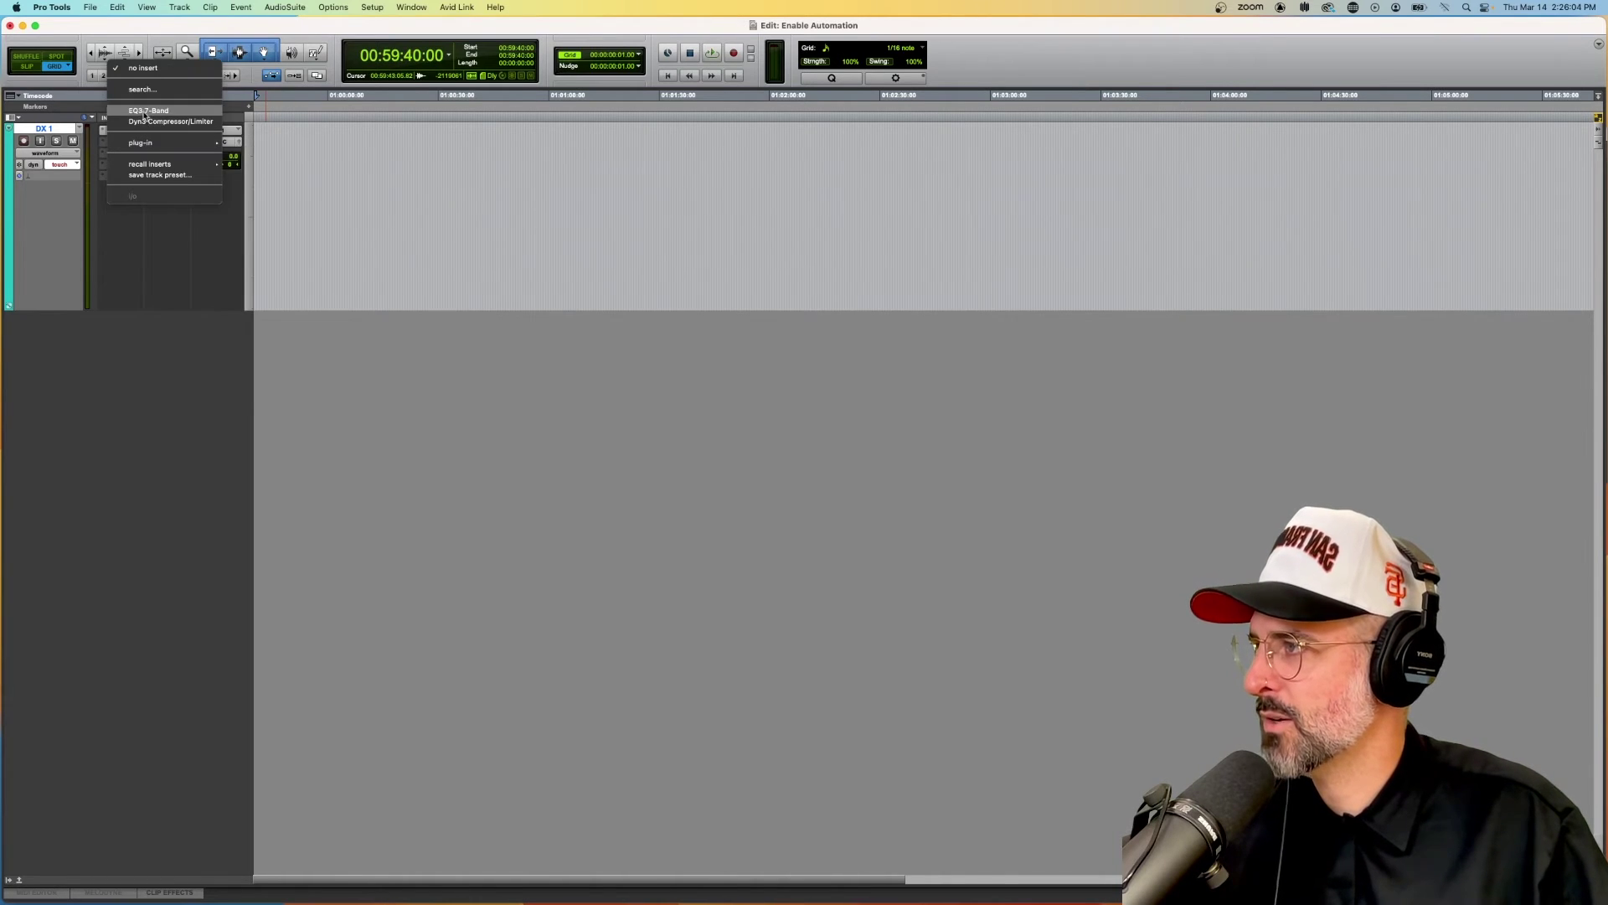
{"action": "left_click", "coordinate": [145, 111]}
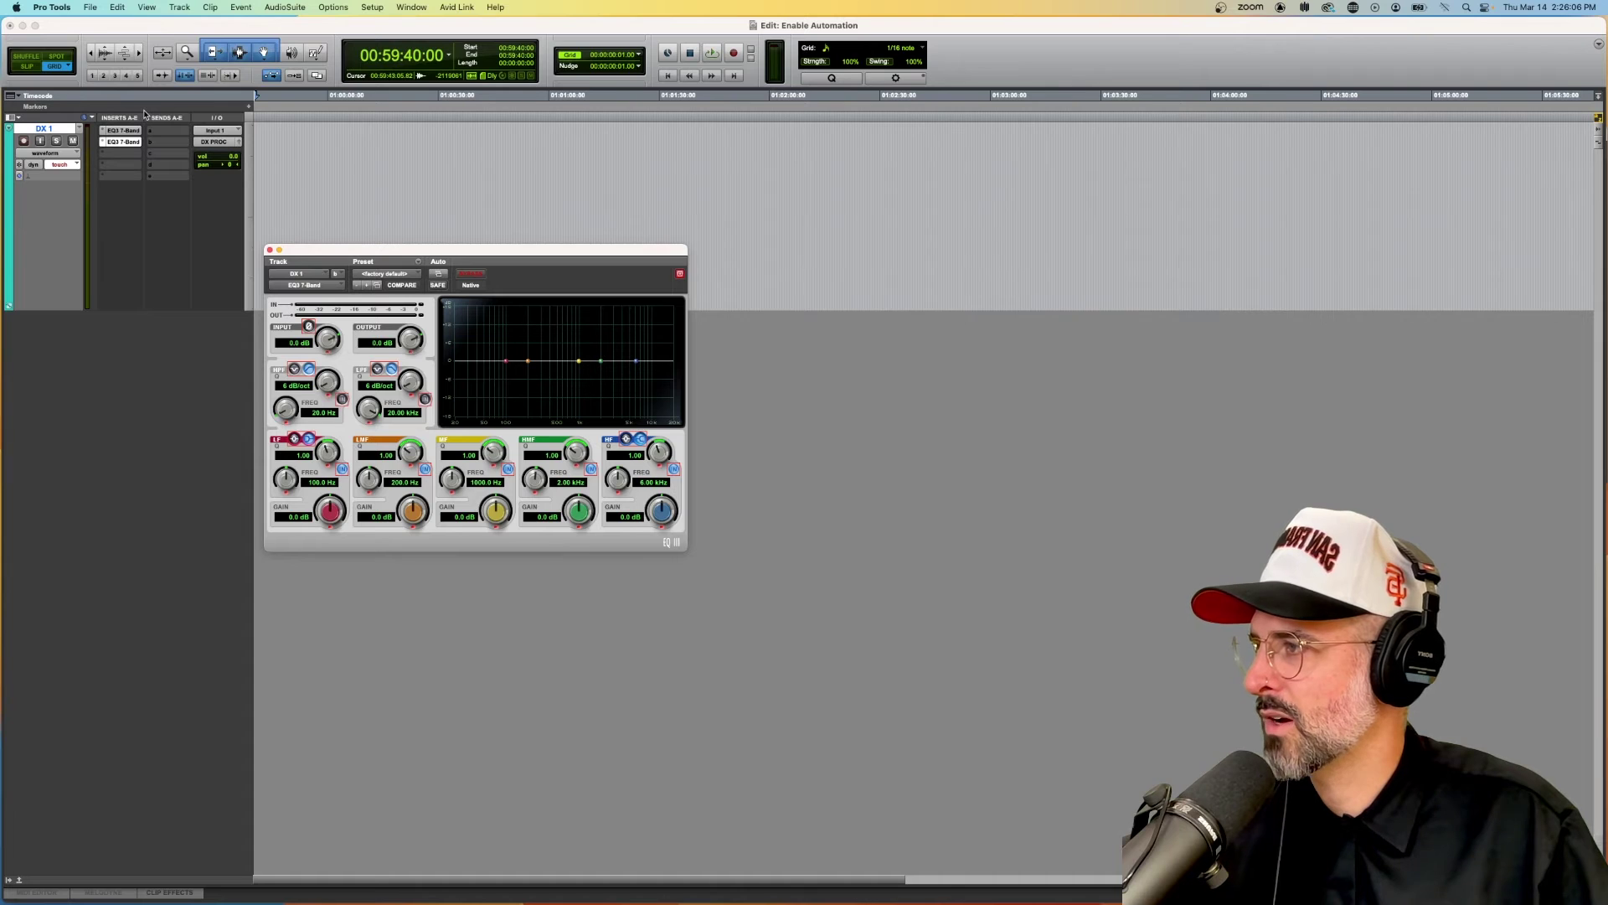
{"action": "left_click", "coordinate": [438, 276]}
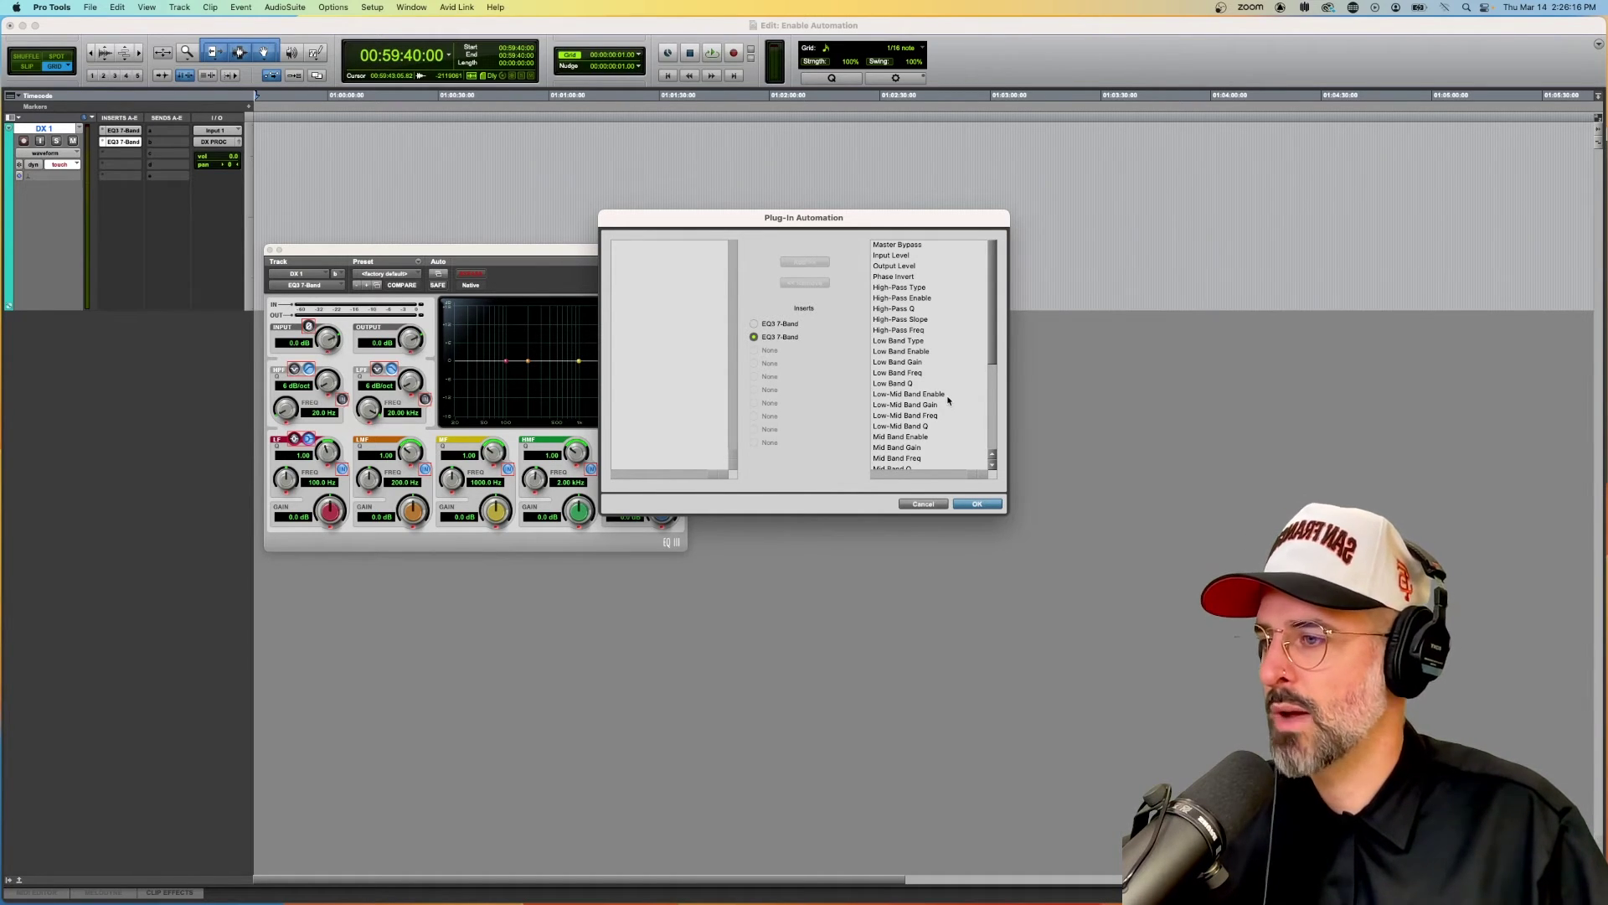
{"action": "left_click", "coordinate": [922, 503]}
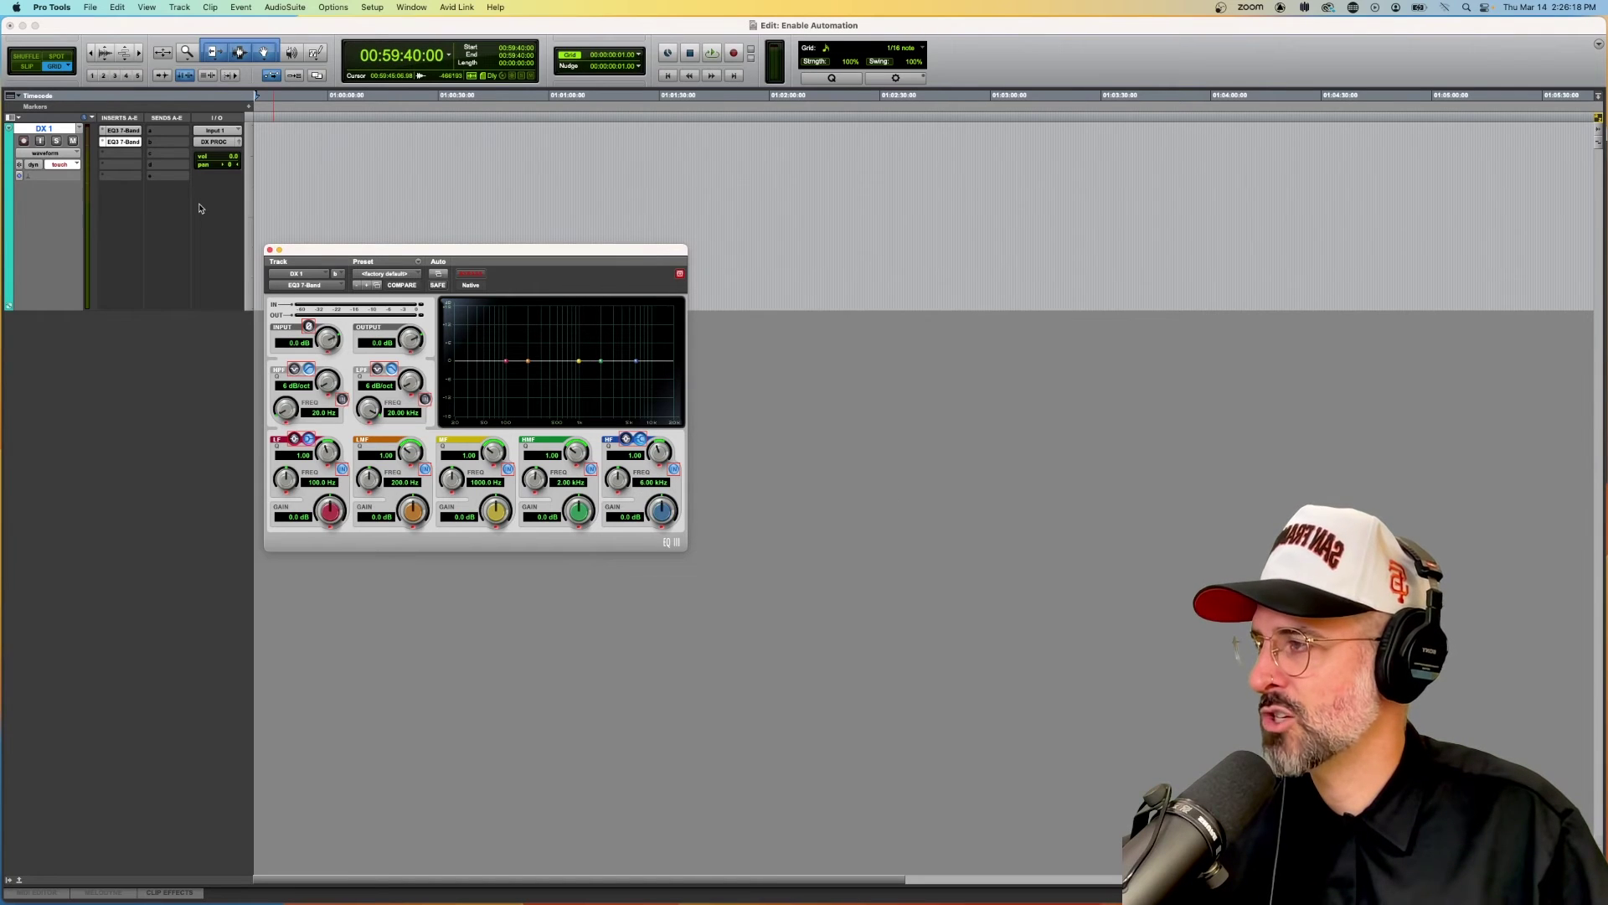
Insert Dyn3 Compressor/Limiter on DX 1's third slot and confirm its all-enabled automation settings
{"action": "left_click", "coordinate": [125, 158]}
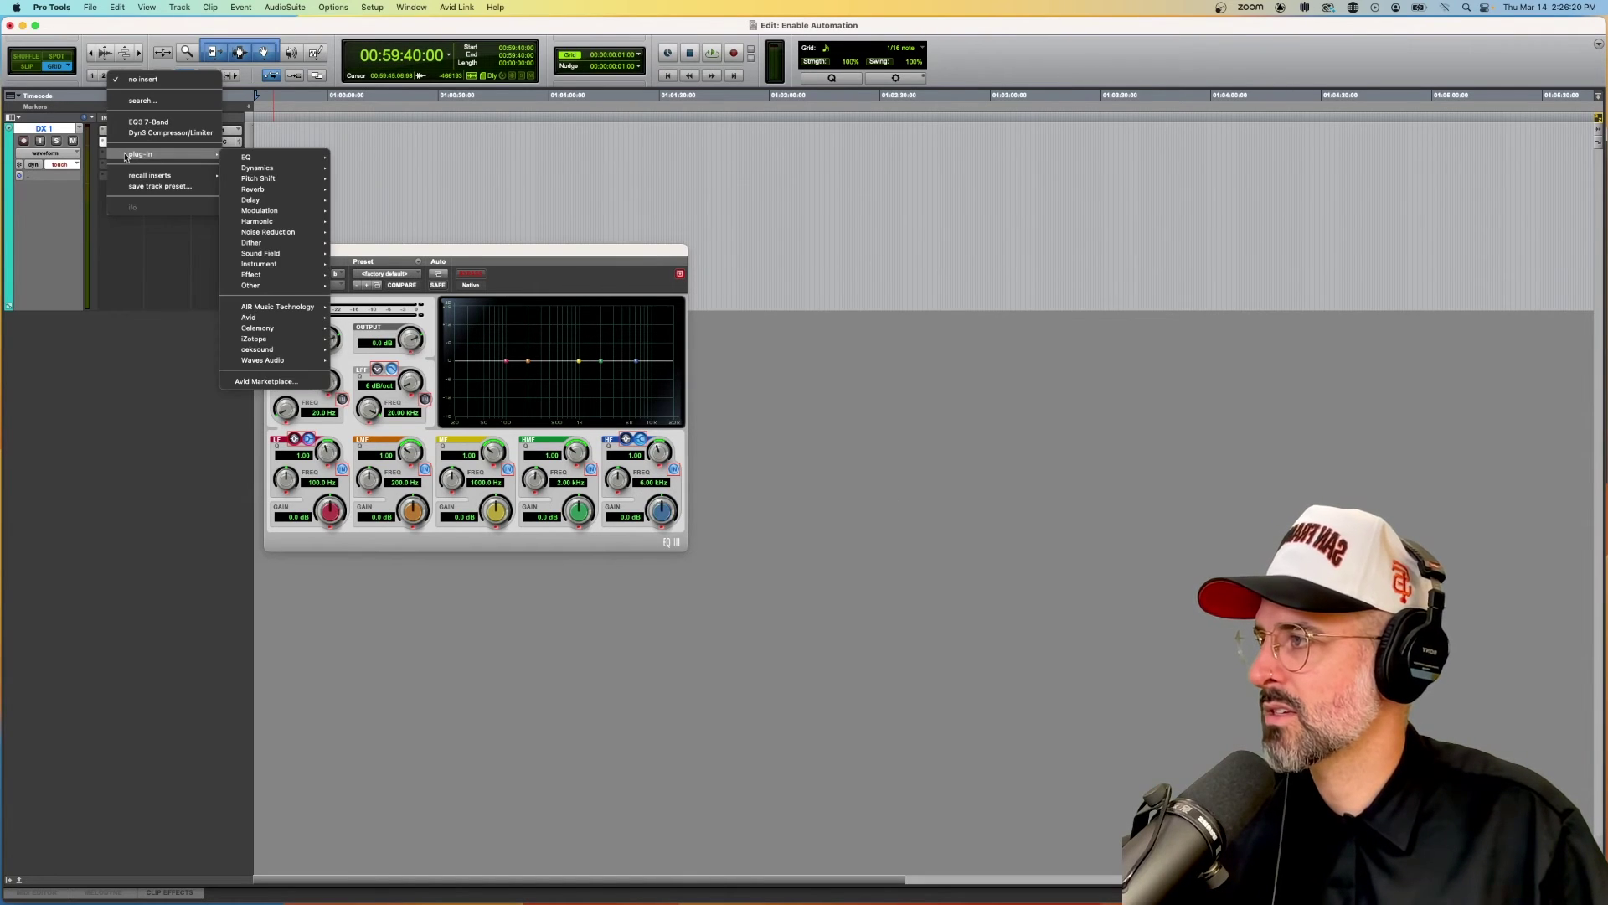
{"action": "left_click", "coordinate": [148, 136]}
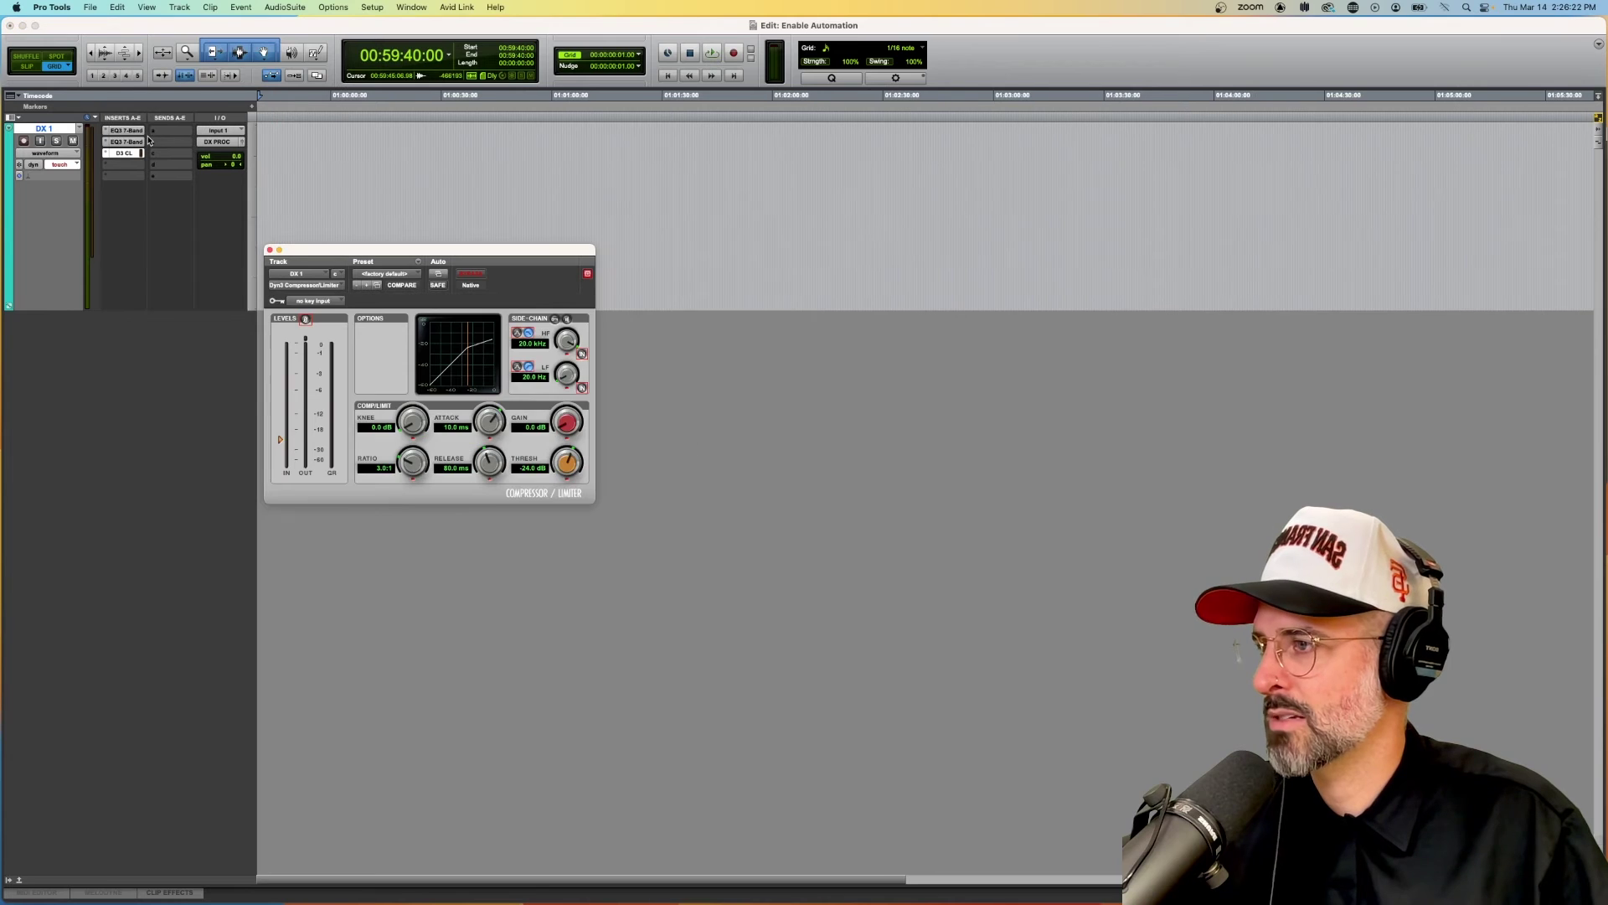
{"action": "left_click", "coordinate": [437, 277]}
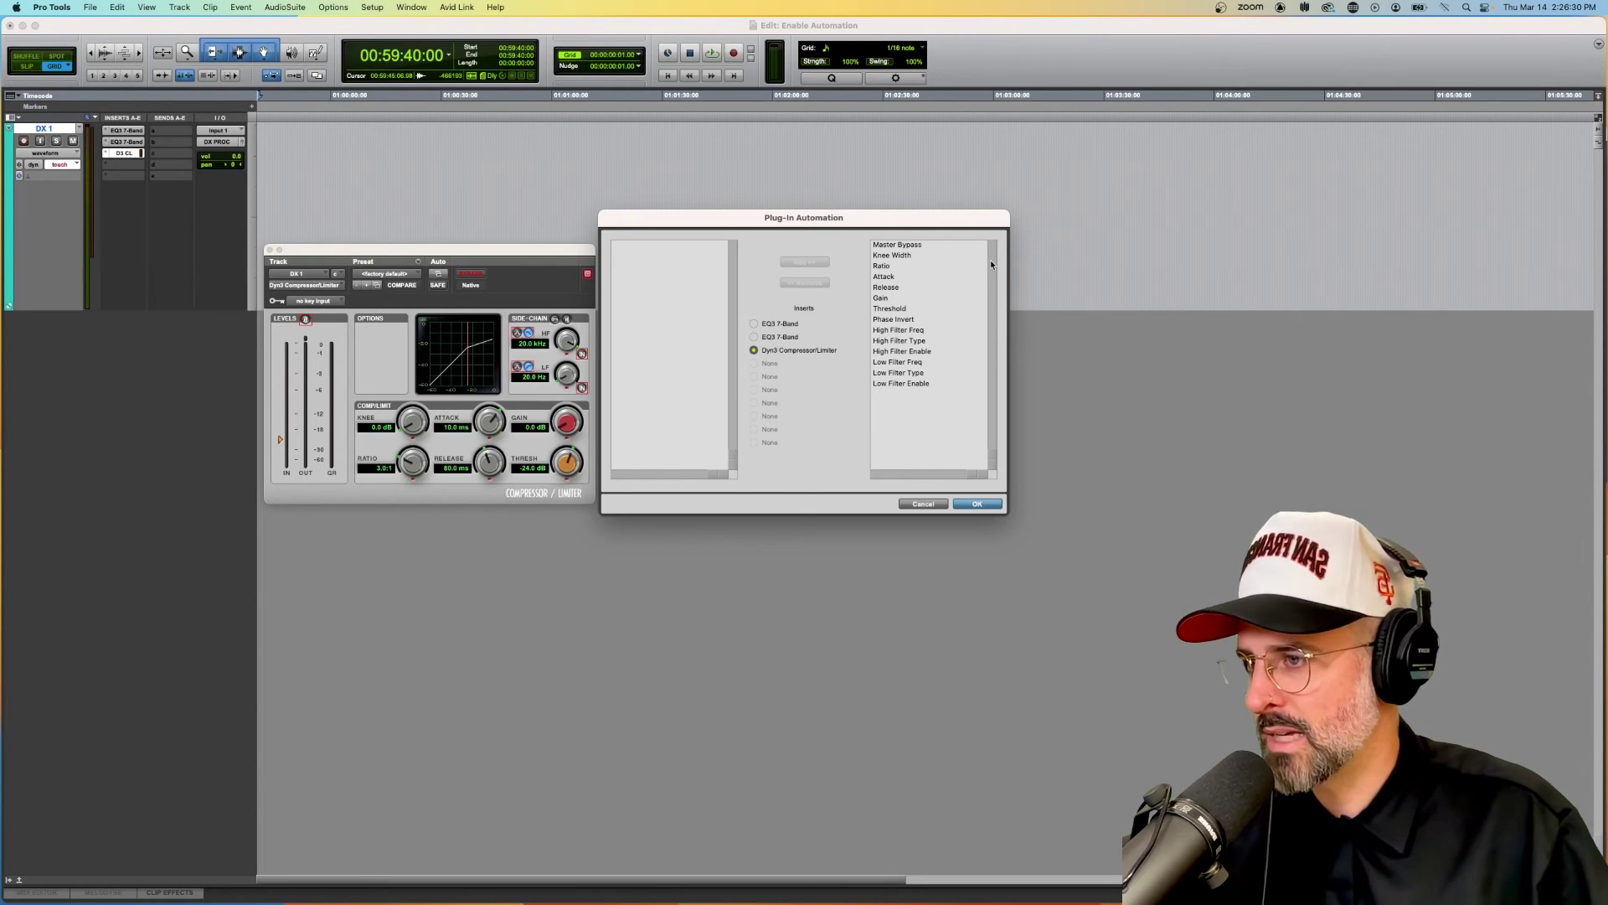
{"action": "left_click", "coordinate": [975, 506]}
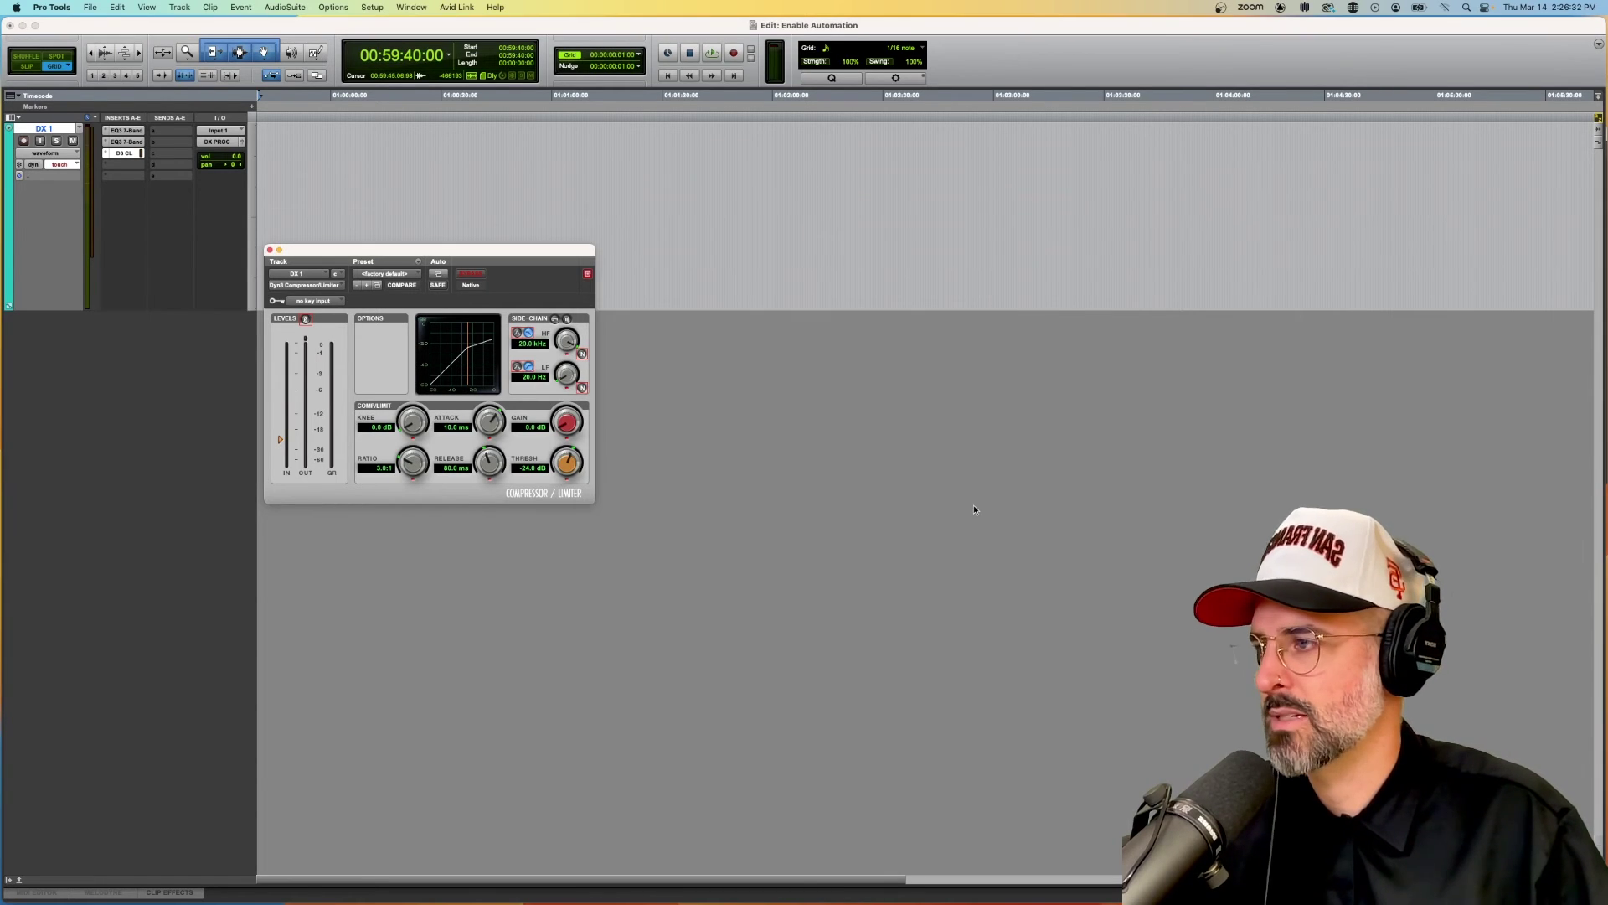